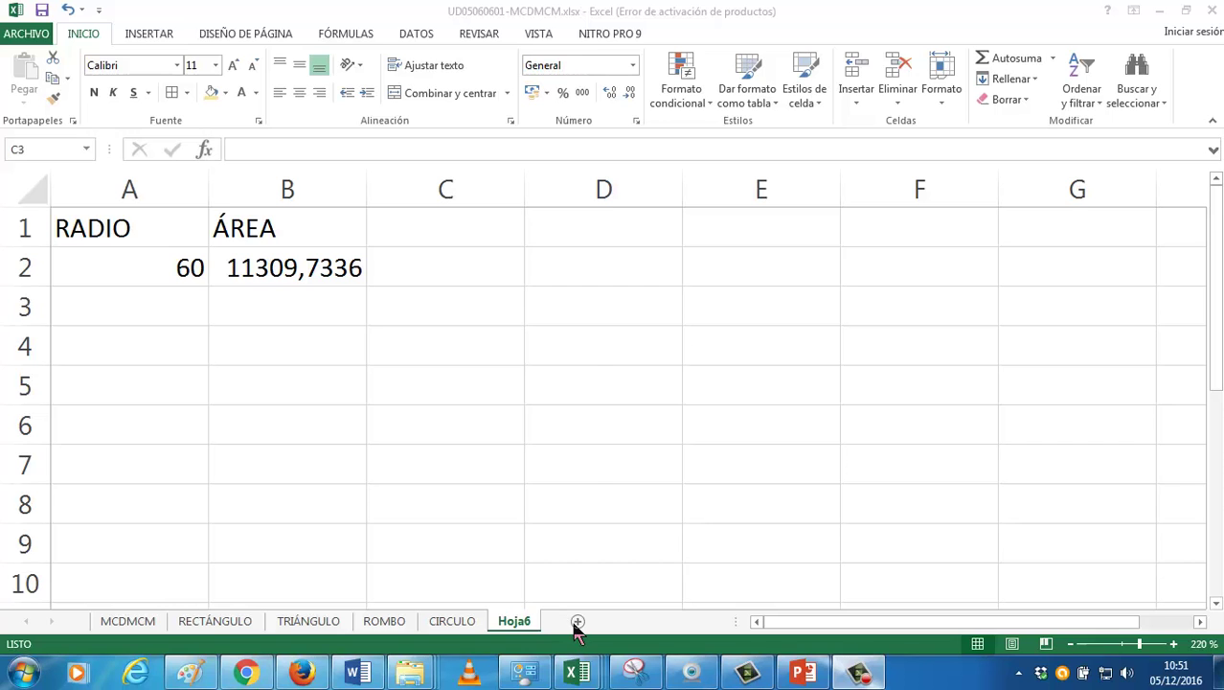
Add a new sheet, Hoja7, and zoom in on the grid
{"action": "left_click", "coordinate": [577, 621]}
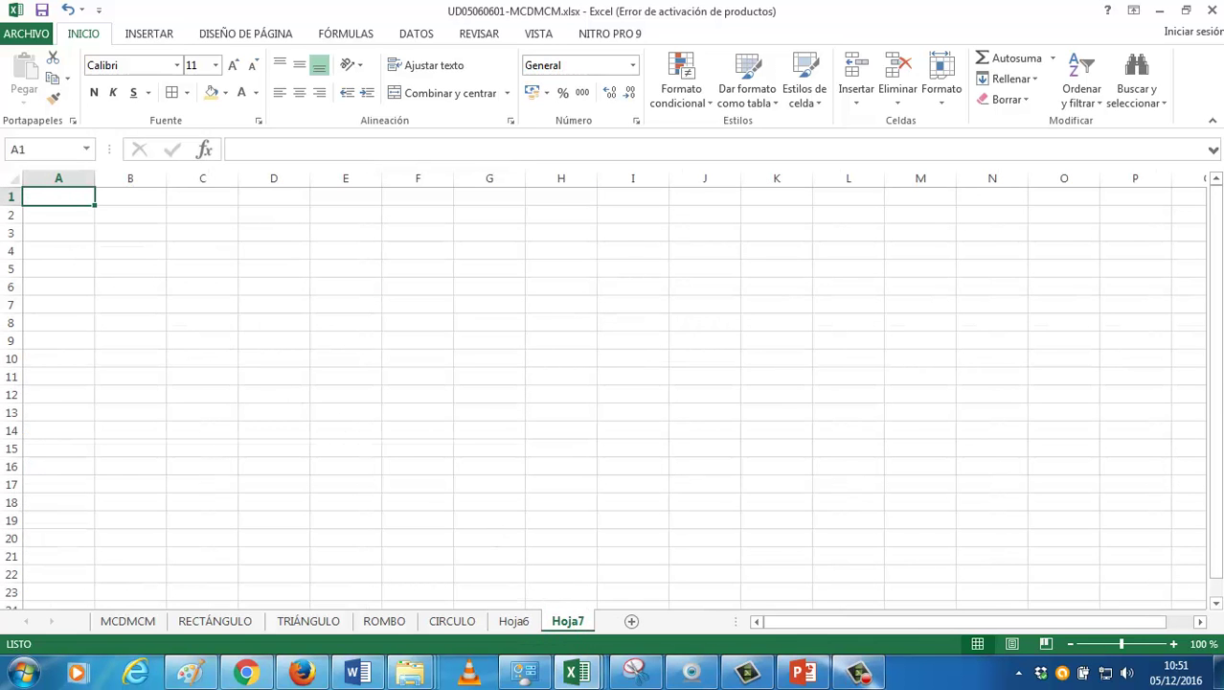
{"action": "left_click", "coordinate": [1175, 644]}
{"action": "left_click", "coordinate": [1175, 644]}
{"action": "left_click", "coordinate": [1175, 644]}
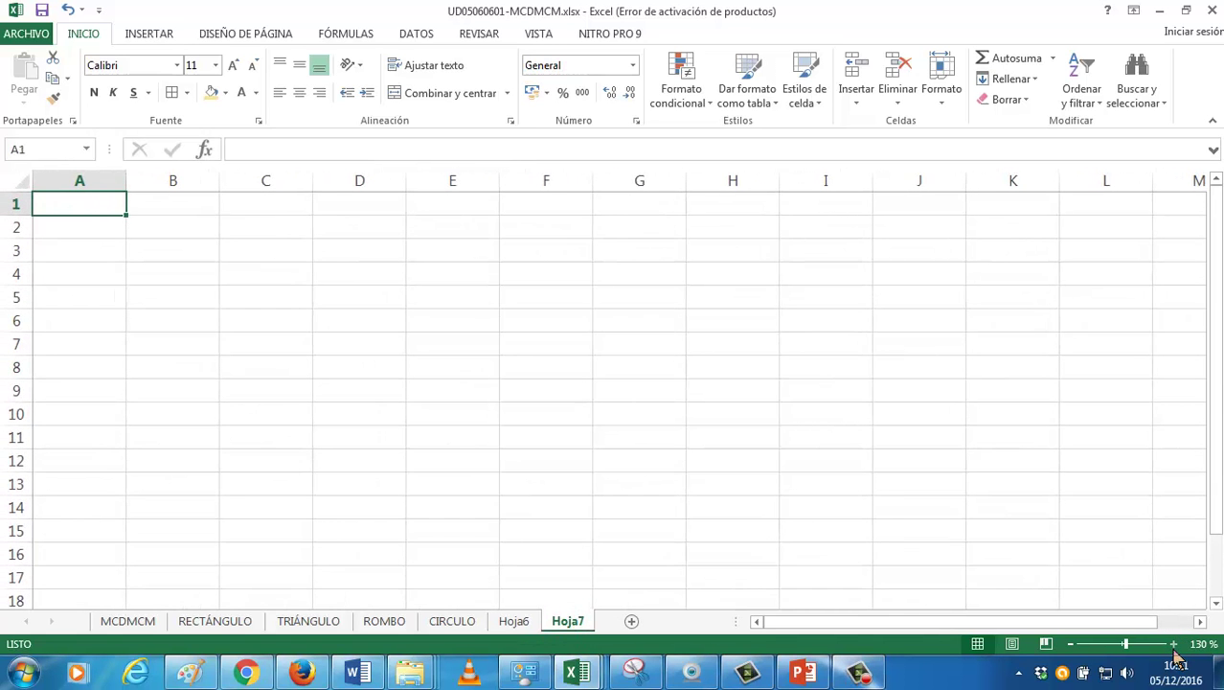
{"action": "left_click", "coordinate": [1175, 643]}
{"action": "left_click", "coordinate": [1174, 644]}
{"action": "left_click", "coordinate": [1175, 643]}
{"action": "left_click", "coordinate": [1175, 644]}
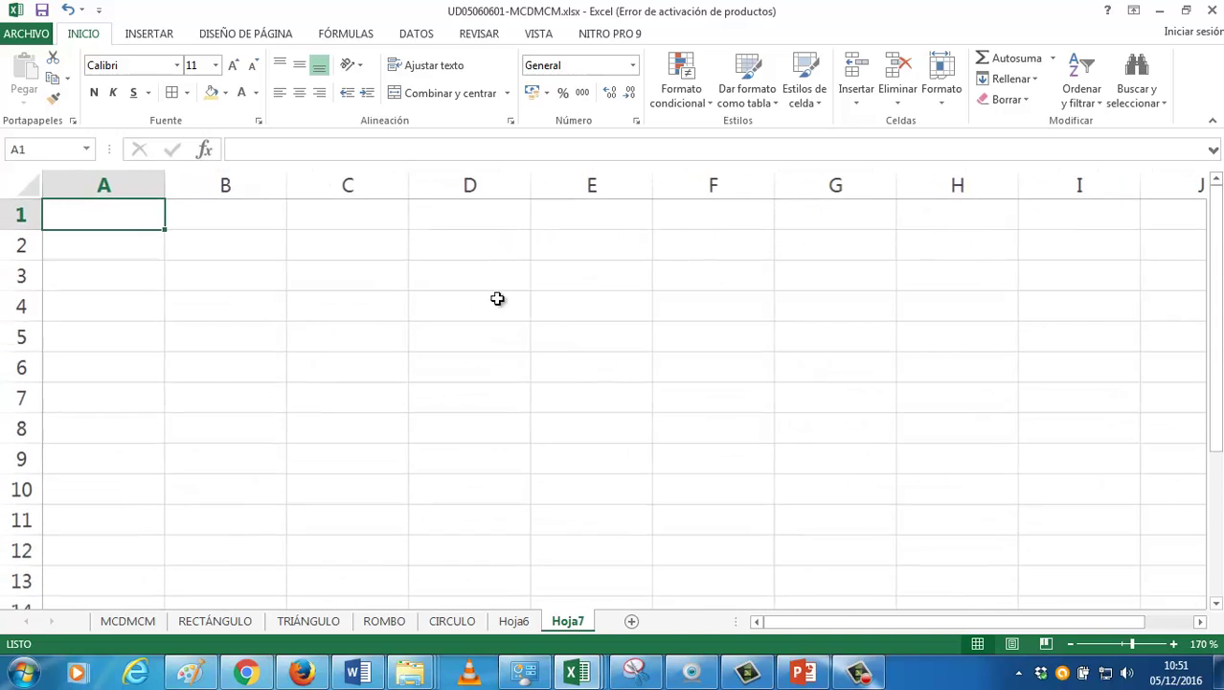
Enter the headers x in A1 and y in B1
{"action": "left_click", "coordinate": [101, 185]}
{"action": "left_click", "coordinate": [102, 217]}
{"action": "type", "text": "x"}
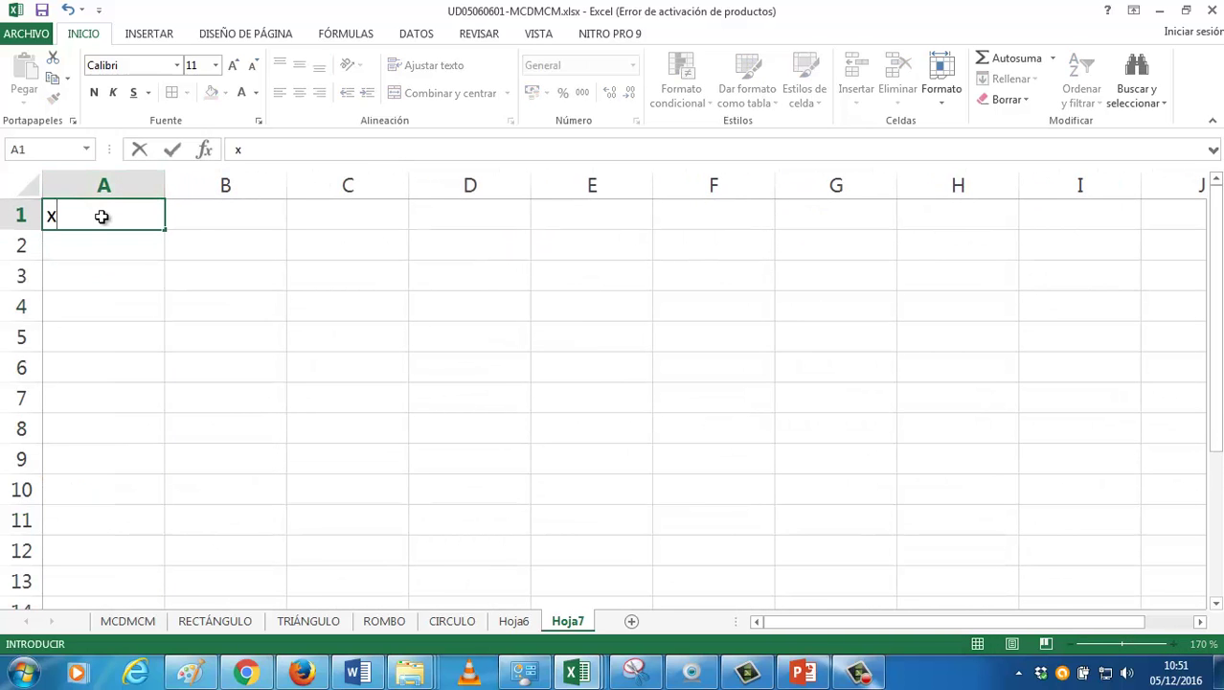
{"action": "key", "text": "Tab"}
{"action": "type", "text": "y"}
{"action": "key", "text": "Tab"}
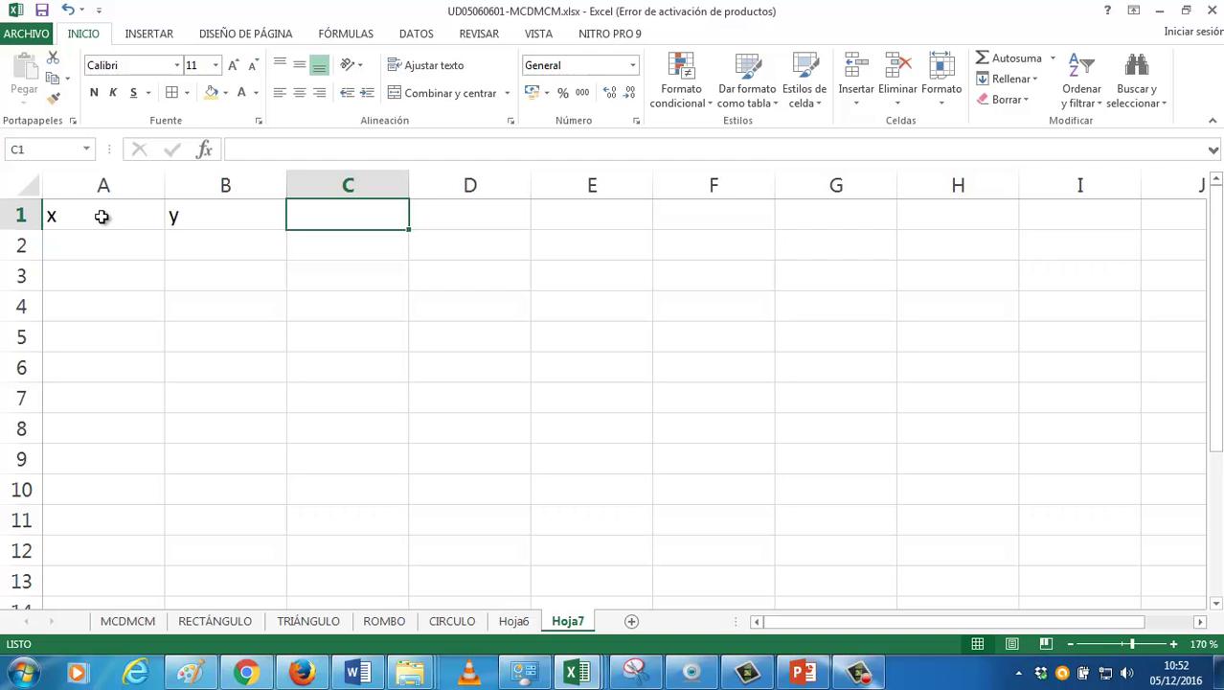
Enter the x values 0 through 7 down column A from A2
{"action": "key", "text": "Down"}
{"action": "key", "text": "Left"}
{"action": "key", "text": "Left"}
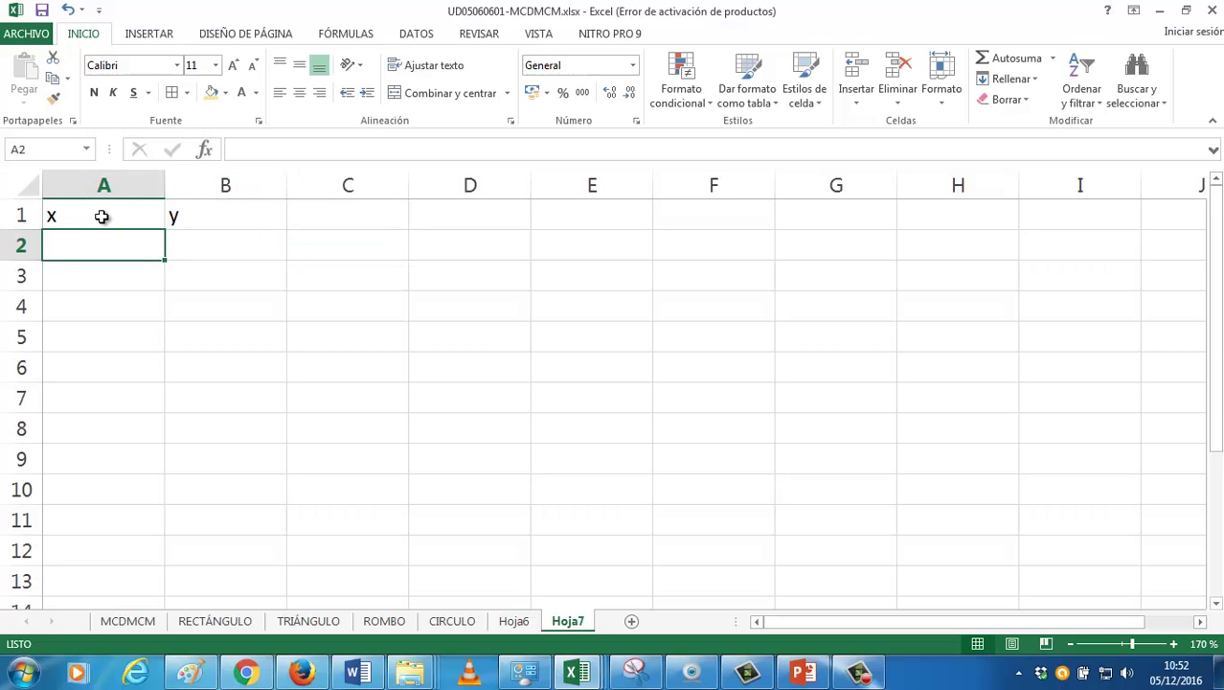
{"action": "type", "text": "0"}
{"action": "key", "text": "Return"}
{"action": "type", "text": "1"}
{"action": "key", "text": "Return"}
{"action": "type", "text": "2"}
{"action": "key", "text": "Return"}
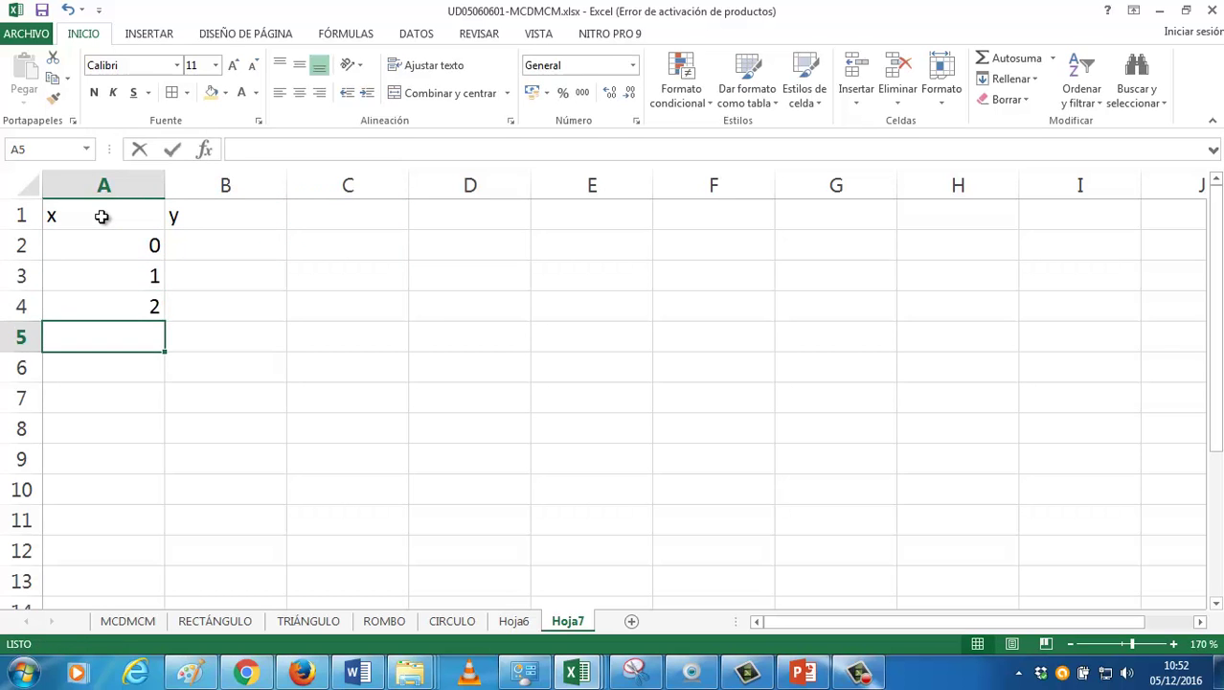
{"action": "type", "text": "3 4 5 6 7 "}
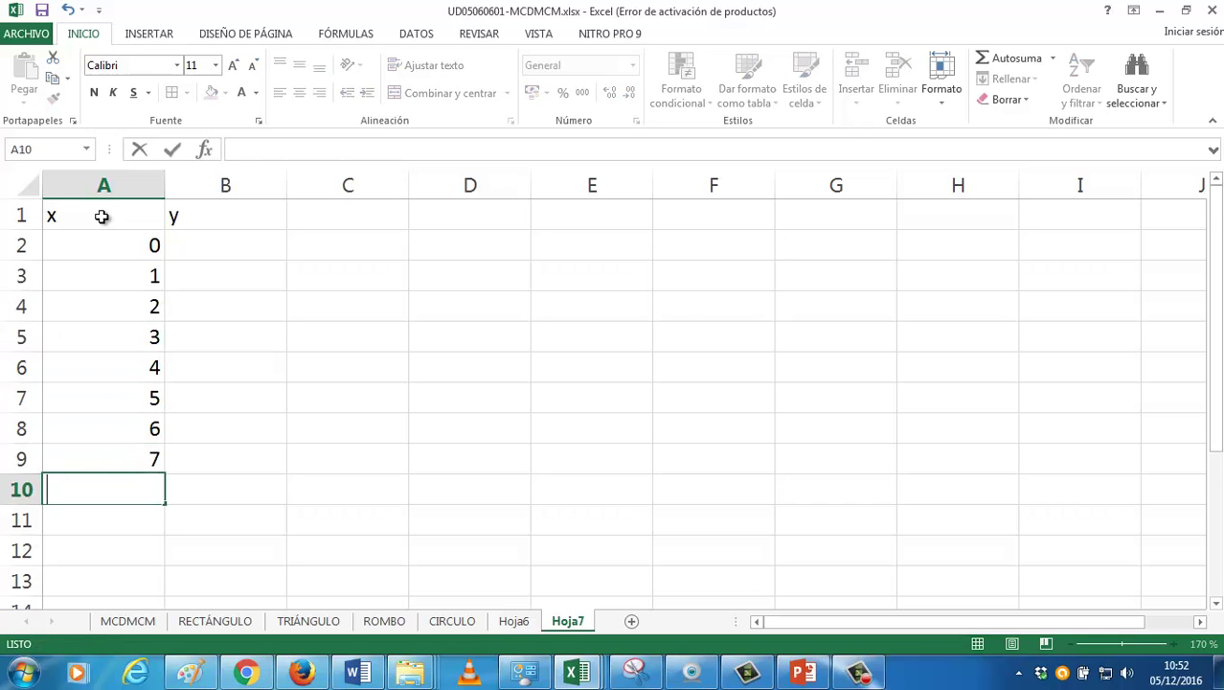
{"action": "type", "text": "89"}
{"action": "key", "text": "Return"}
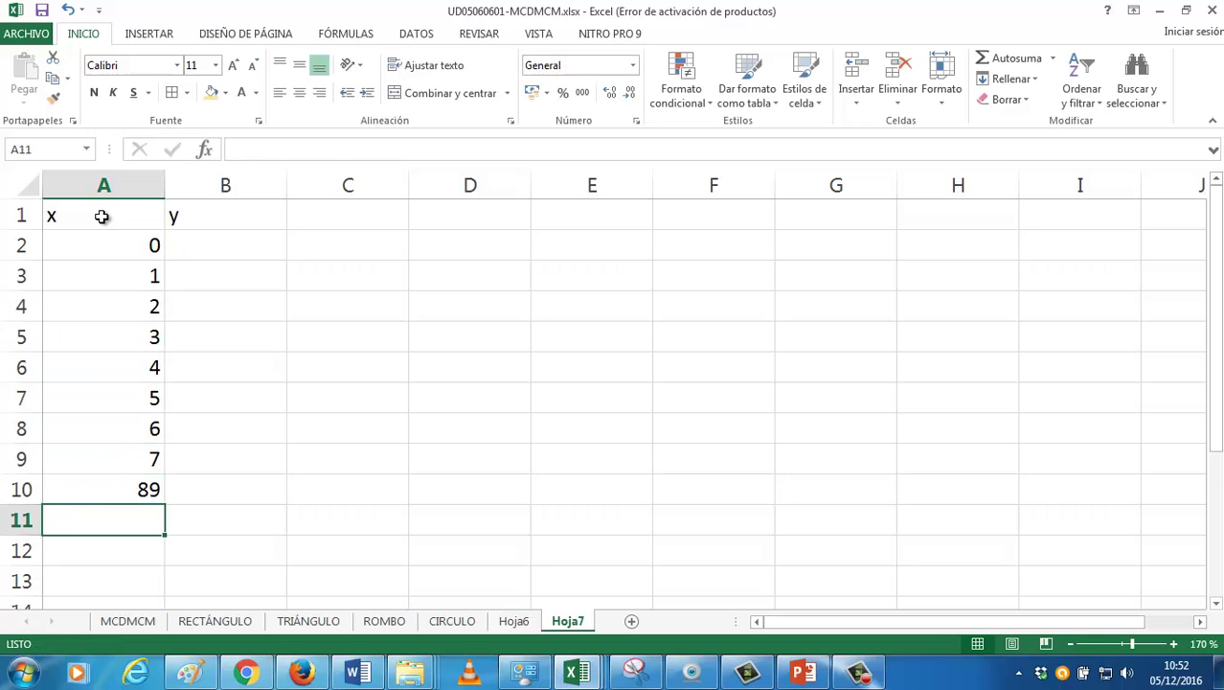
Correct A10 from 89 to 8 and add 9 and 10 in A11:A12
{"action": "key", "text": "Up"}
{"action": "key", "text": "F2"}
{"action": "key", "text": "BackSpace"}
{"action": "key", "text": "Return"}
{"action": "type", "text": "9 10"}
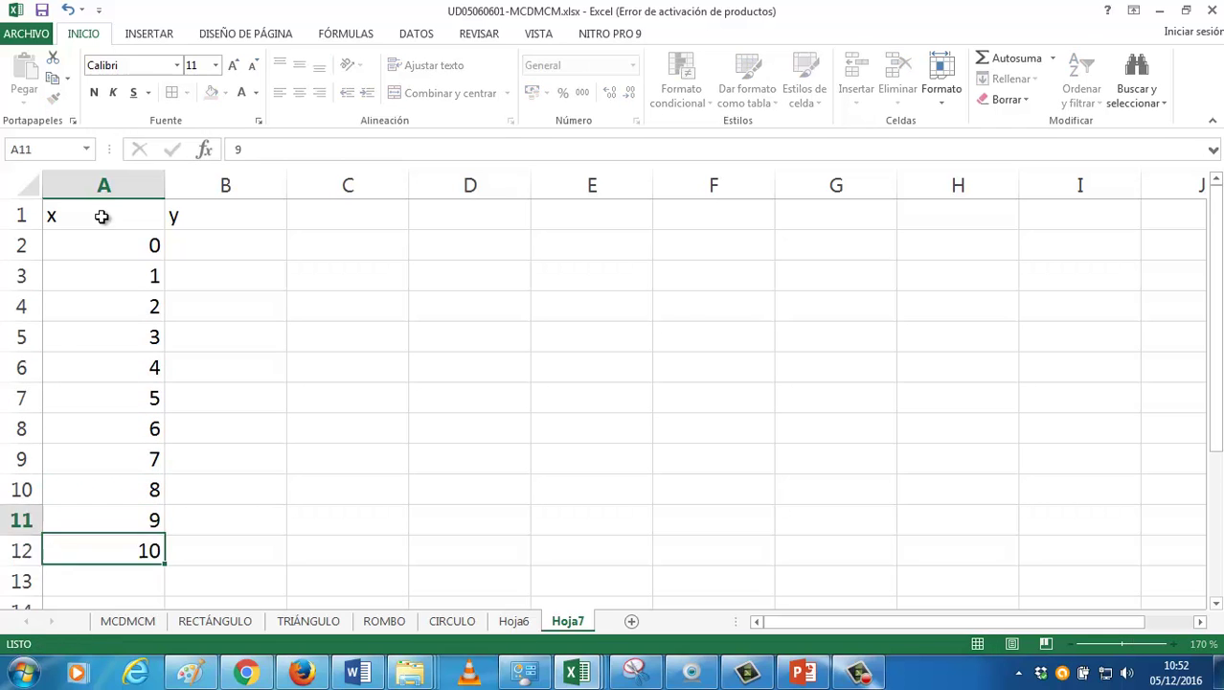
{"action": "key", "text": "Up"}
{"action": "key", "text": "Up"}
{"action": "key", "text": "Up"}
{"action": "key", "text": "Up"}
{"action": "key", "text": "Up"}
{"action": "key", "text": "Up"}
{"action": "key", "text": "Down"}
{"action": "key", "text": "Right"}
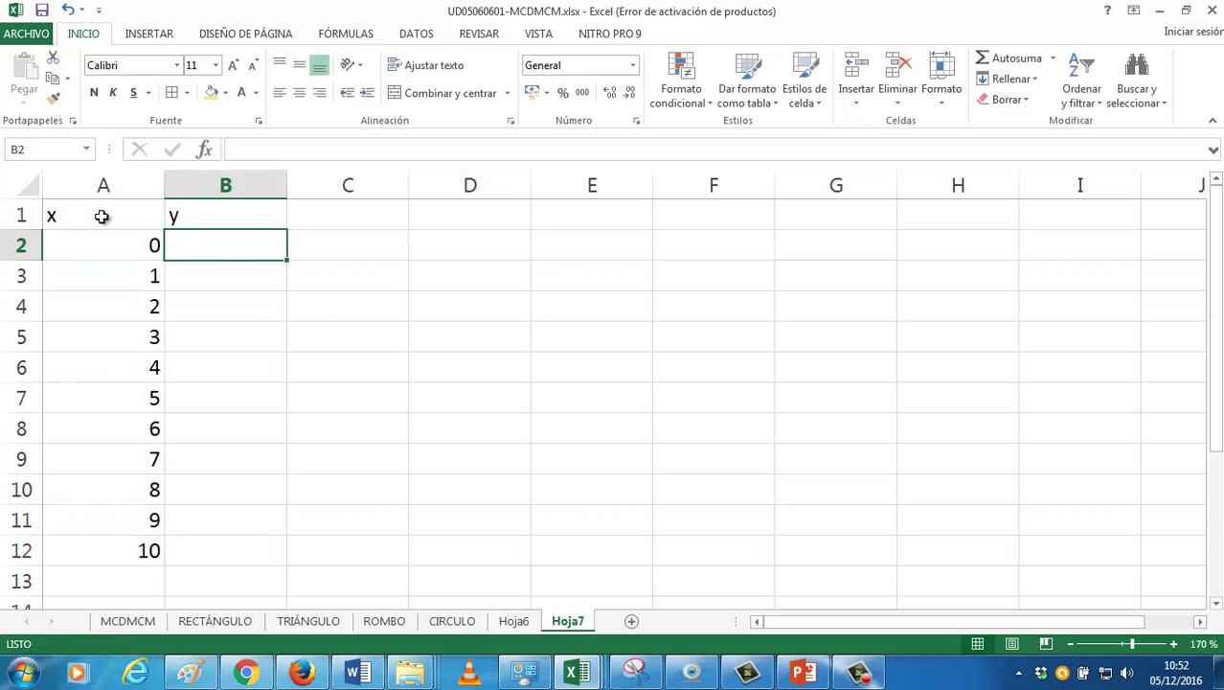
Enter =A2*5 in B2, fill it down to B12 (0 to 50), and select A1:B12
{"action": "type", "text": "="}
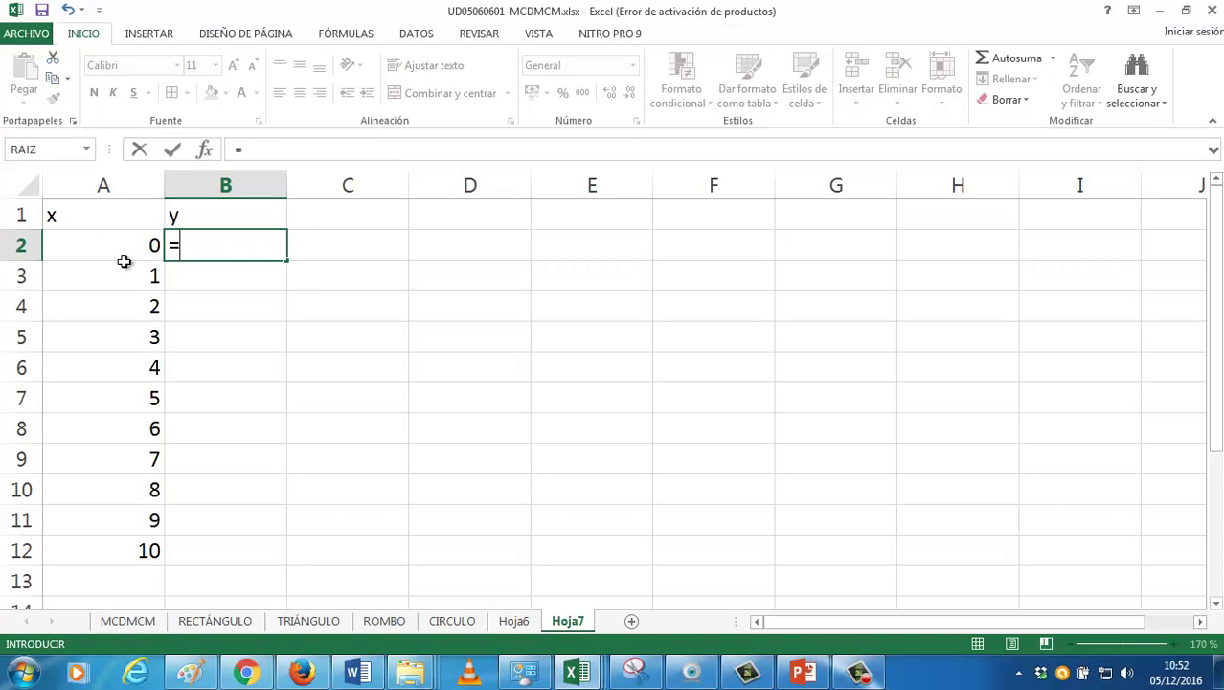
{"action": "left_click", "coordinate": [134, 248]}
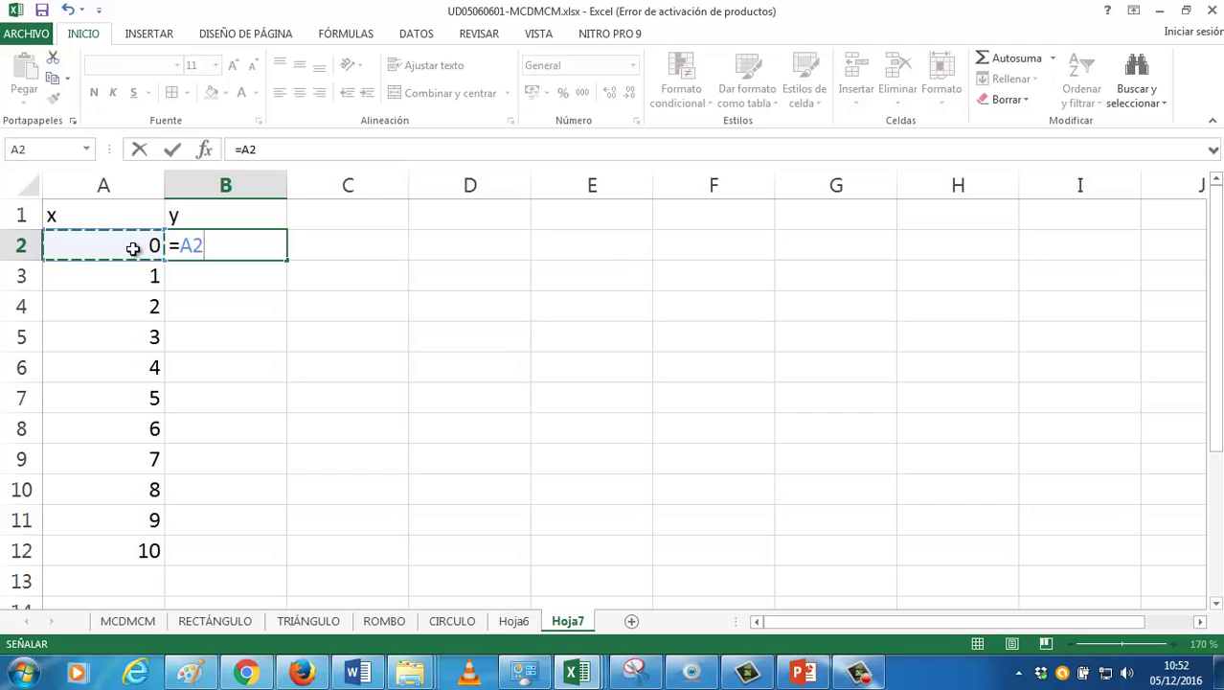
{"action": "type", "text": "*5"}
{"action": "key", "text": "Return"}
{"action": "key", "text": "Up"}
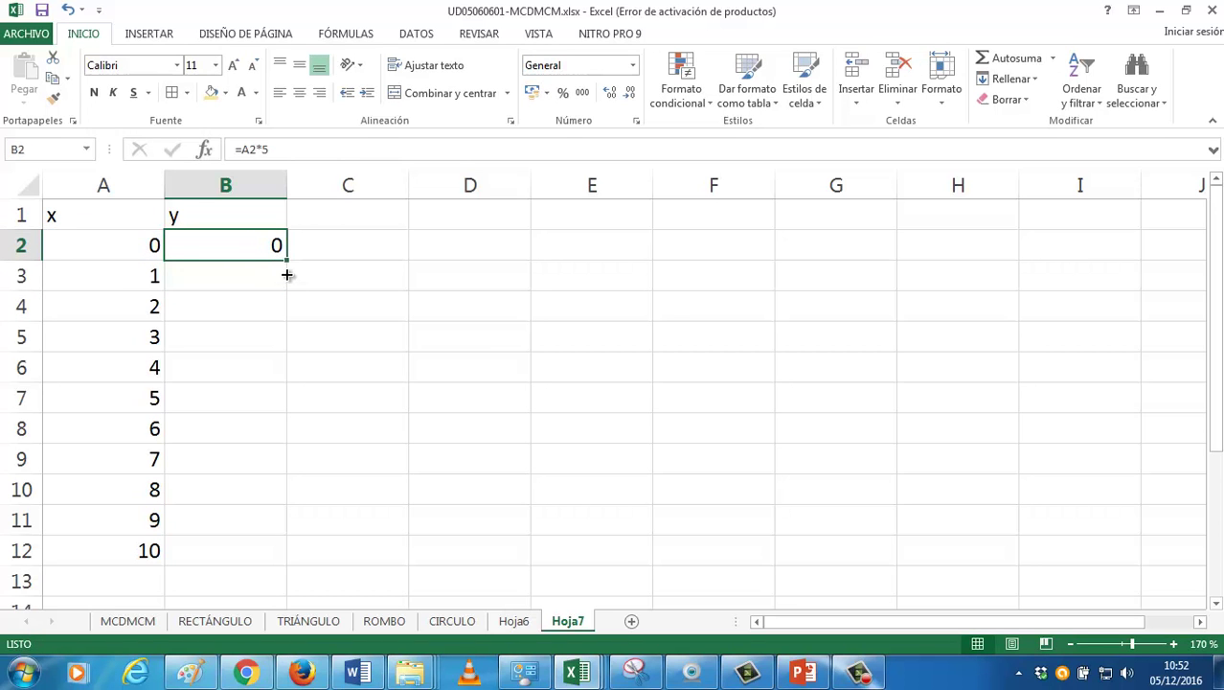
{"action": "left_click_drag", "start_coordinate": [287, 275], "coordinate": [261, 558]}
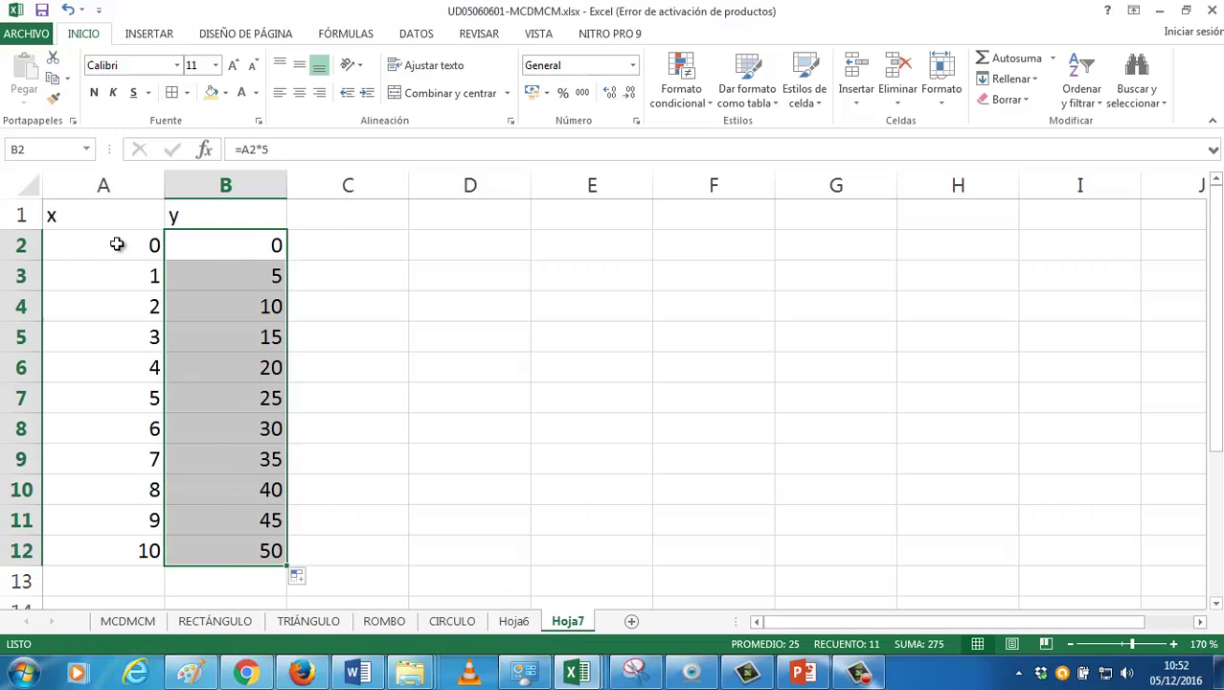
{"action": "left_click_drag", "start_coordinate": [111, 214], "coordinate": [212, 548]}
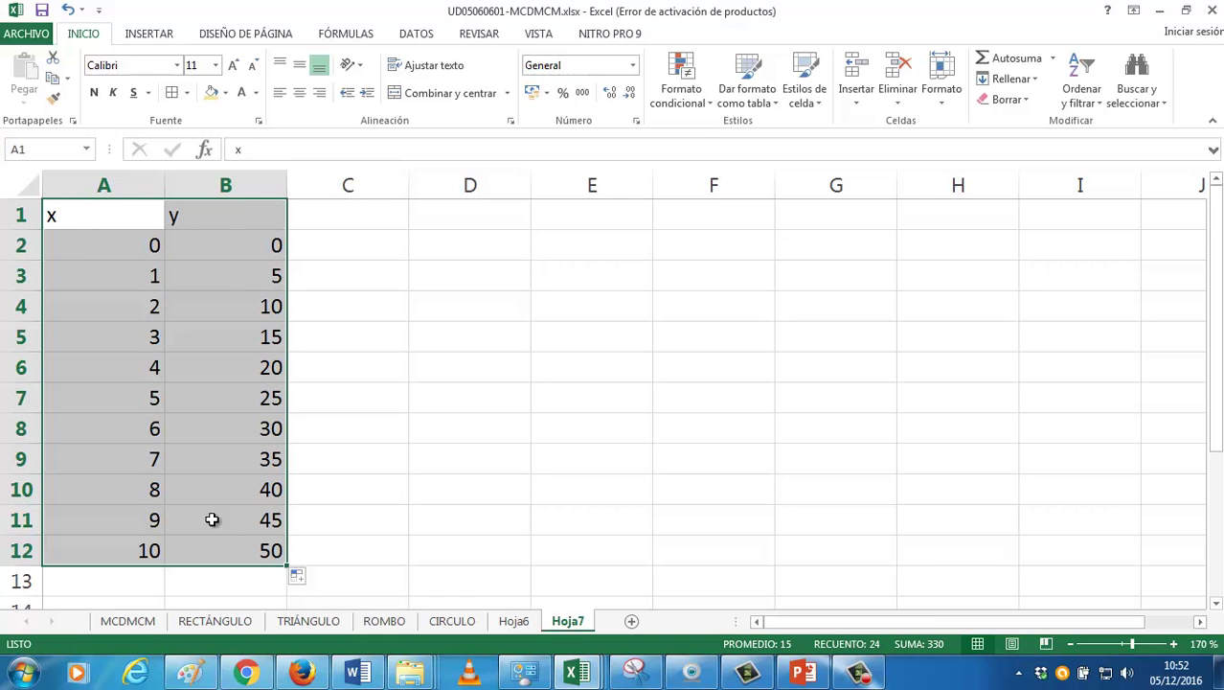
Give the table A1:B12 all cell borders plus a thick outside border
{"action": "left_click", "coordinate": [173, 93]}
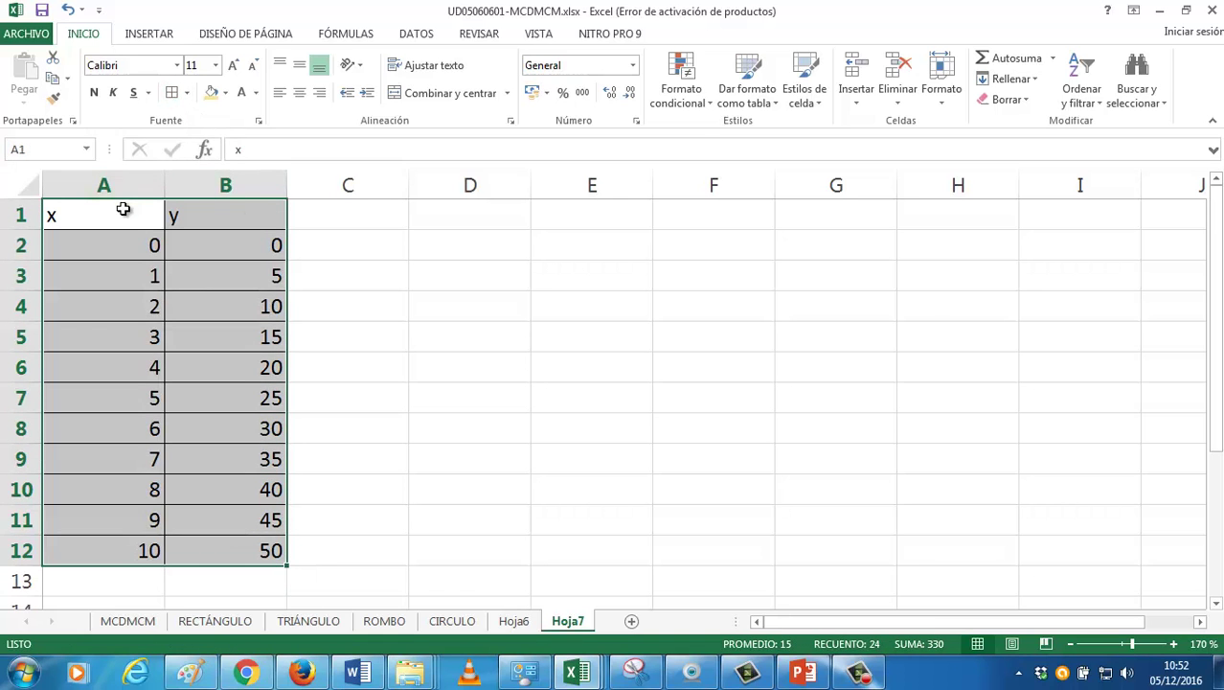
{"action": "left_click", "coordinate": [188, 93]}
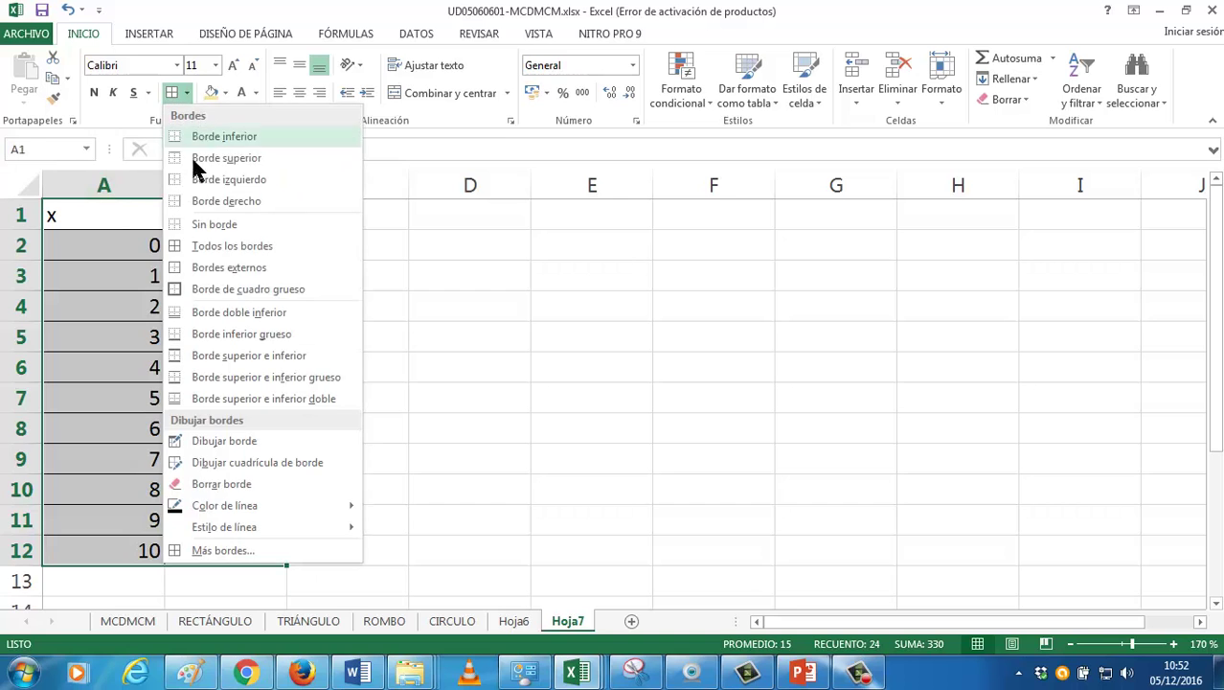
{"action": "left_click", "coordinate": [204, 289]}
{"action": "left_click", "coordinate": [204, 292]}
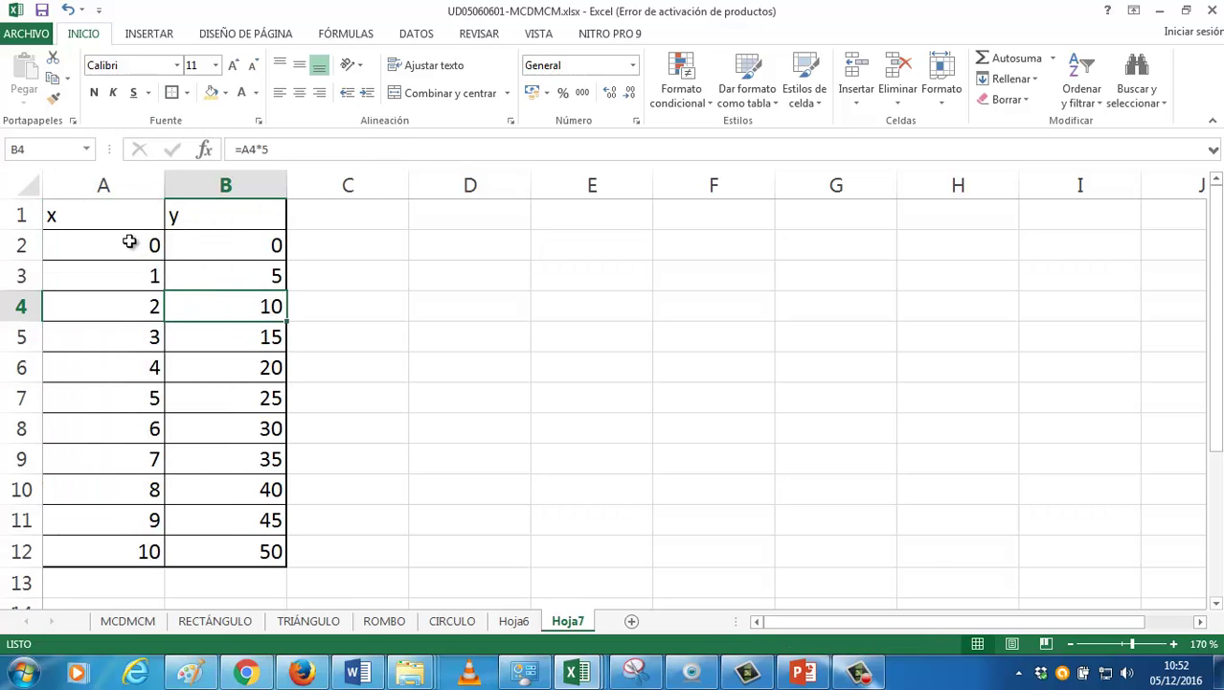
Right-align the x and y headers and reselect the table A1:B12
{"action": "left_click_drag", "start_coordinate": [135, 219], "coordinate": [192, 212]}
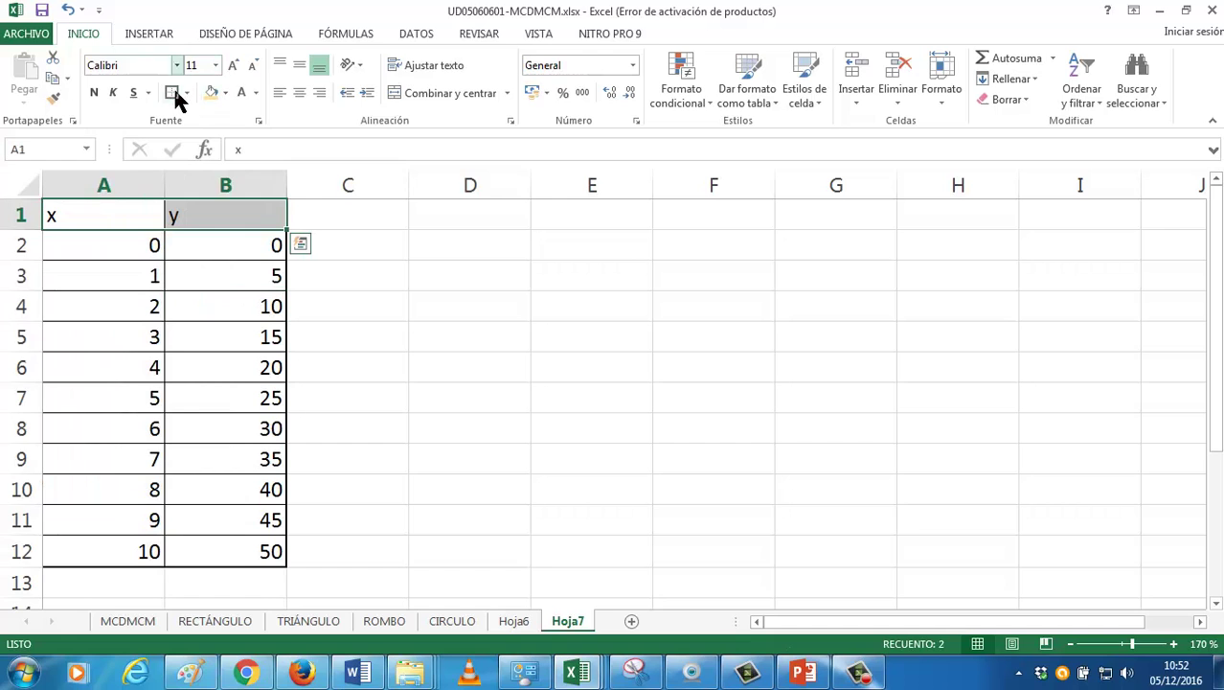
{"action": "left_click", "coordinate": [377, 309]}
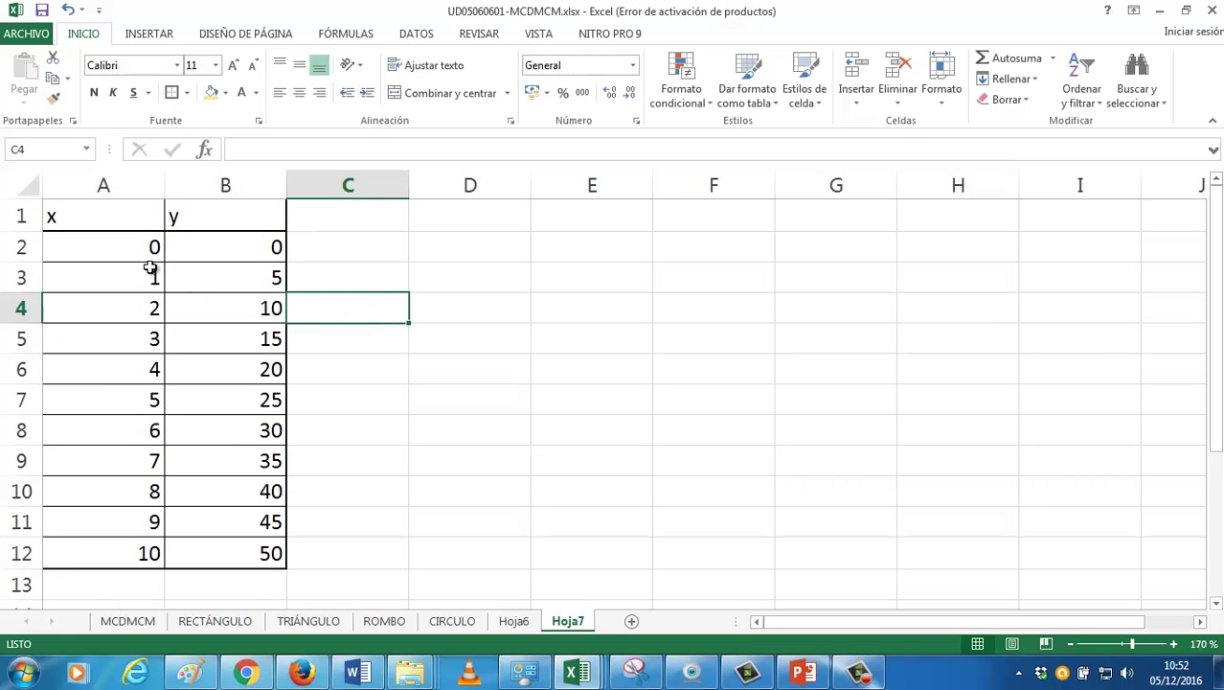
{"action": "left_click_drag", "start_coordinate": [140, 215], "coordinate": [215, 214]}
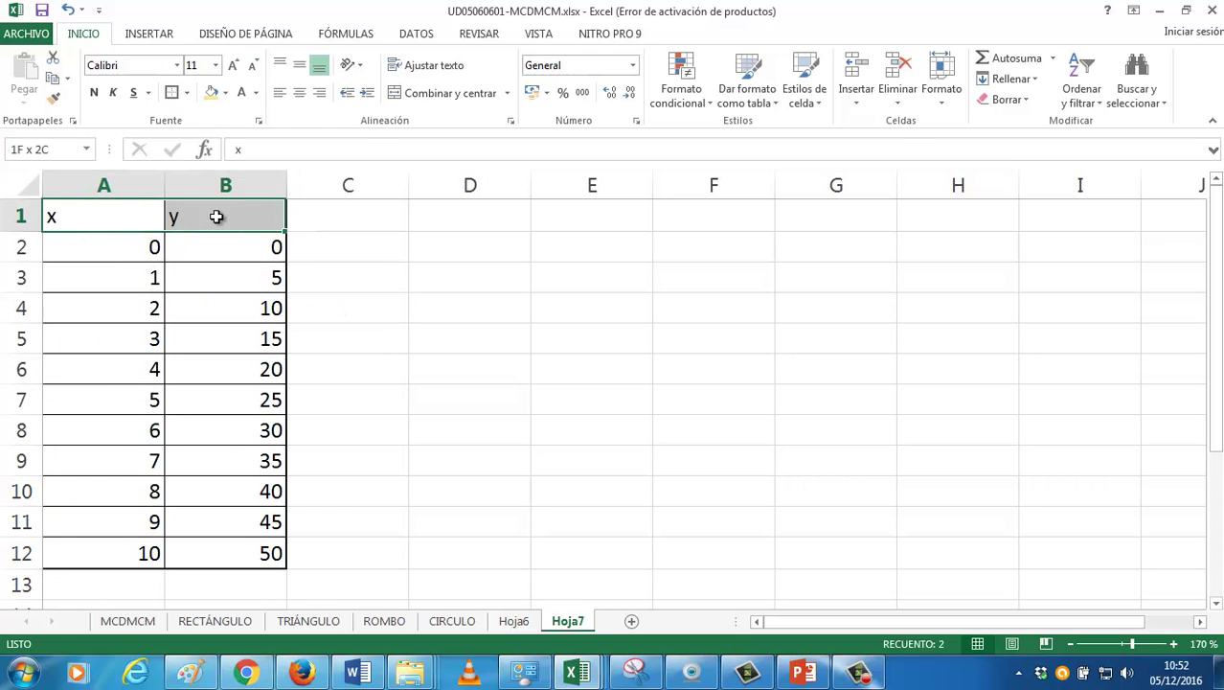
{"action": "left_click", "coordinate": [319, 92]}
{"action": "left_click", "coordinate": [254, 306]}
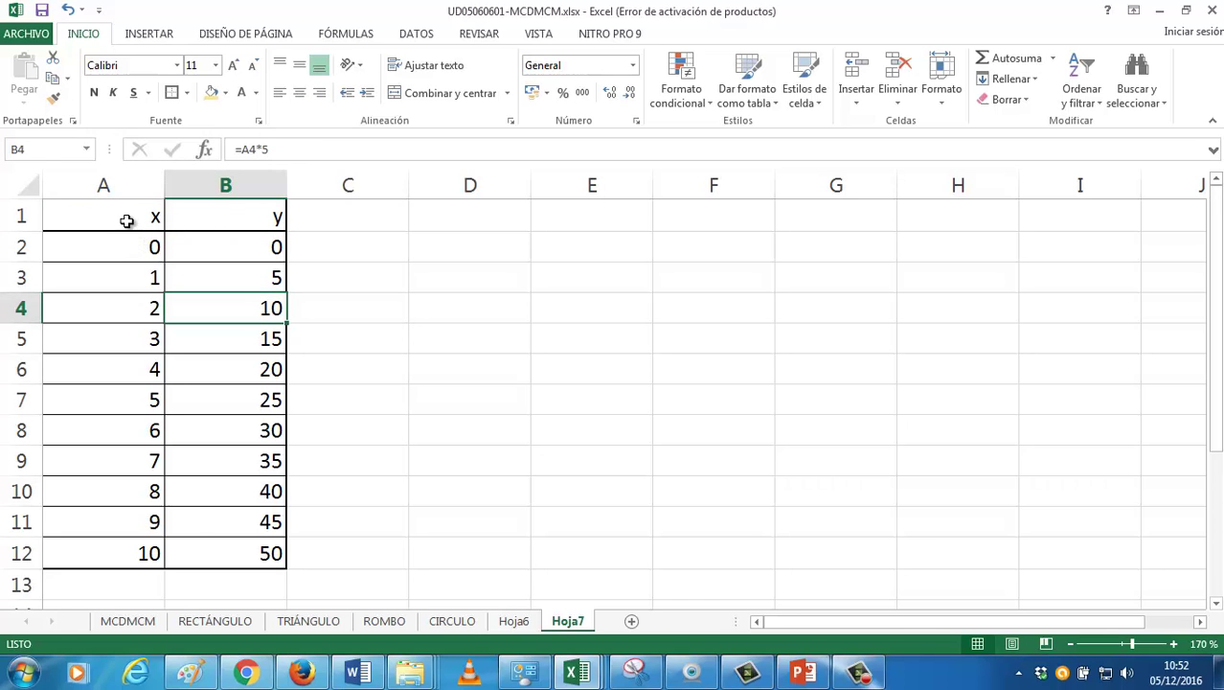
{"action": "left_click_drag", "start_coordinate": [126, 221], "coordinate": [197, 541]}
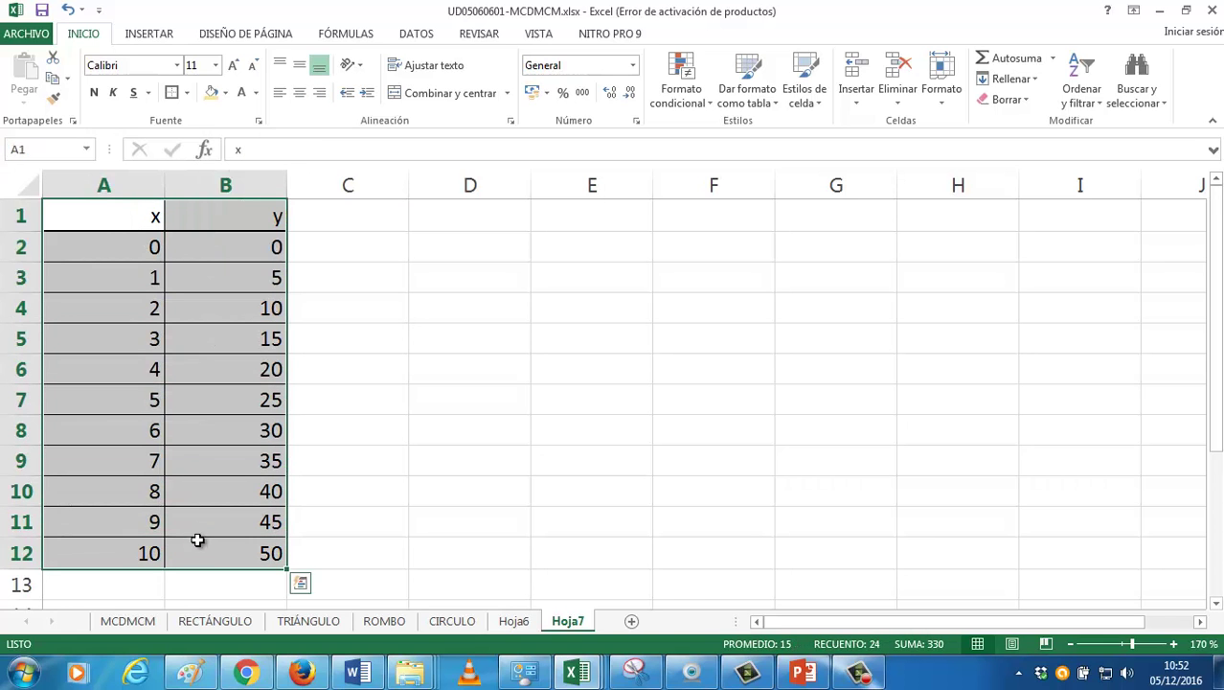
{"action": "left_click", "coordinate": [153, 33]}
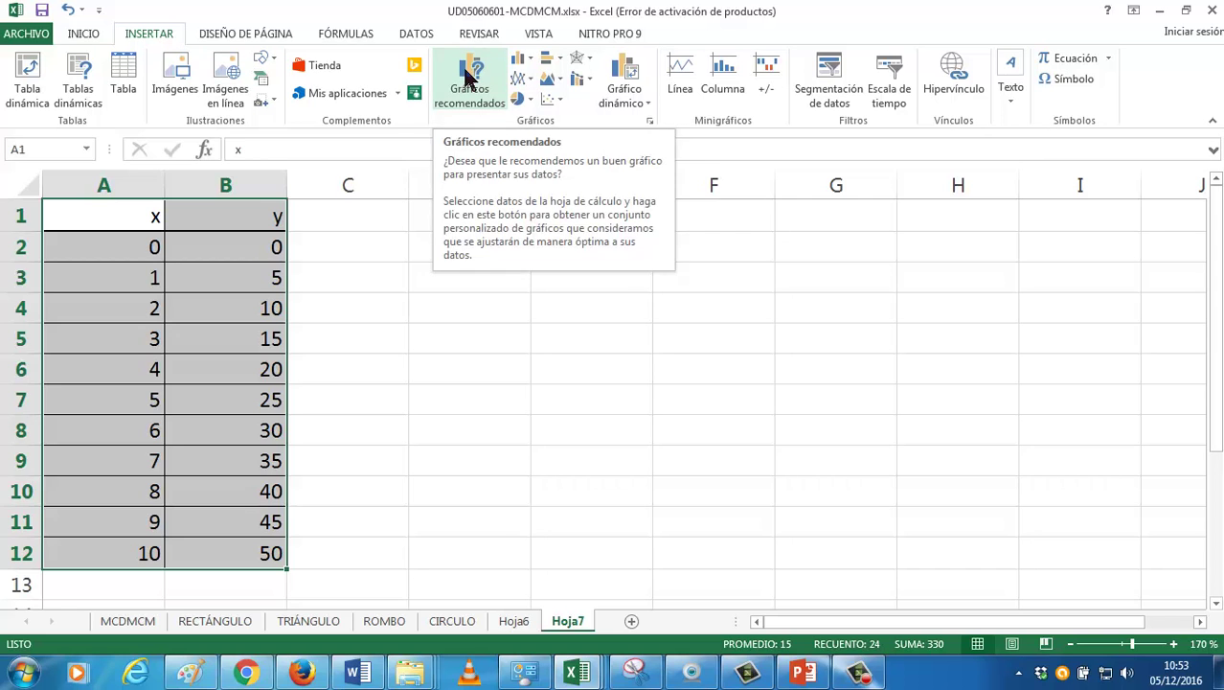
{"action": "left_click", "coordinate": [466, 77]}
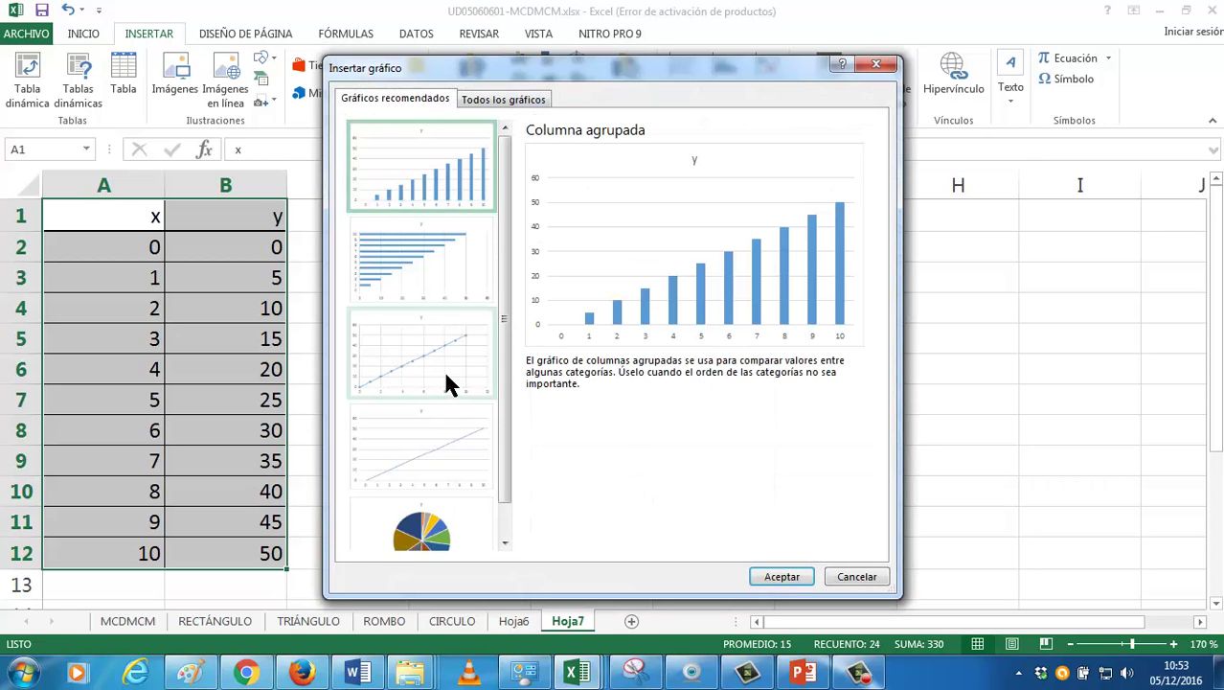
{"action": "left_click", "coordinate": [446, 376]}
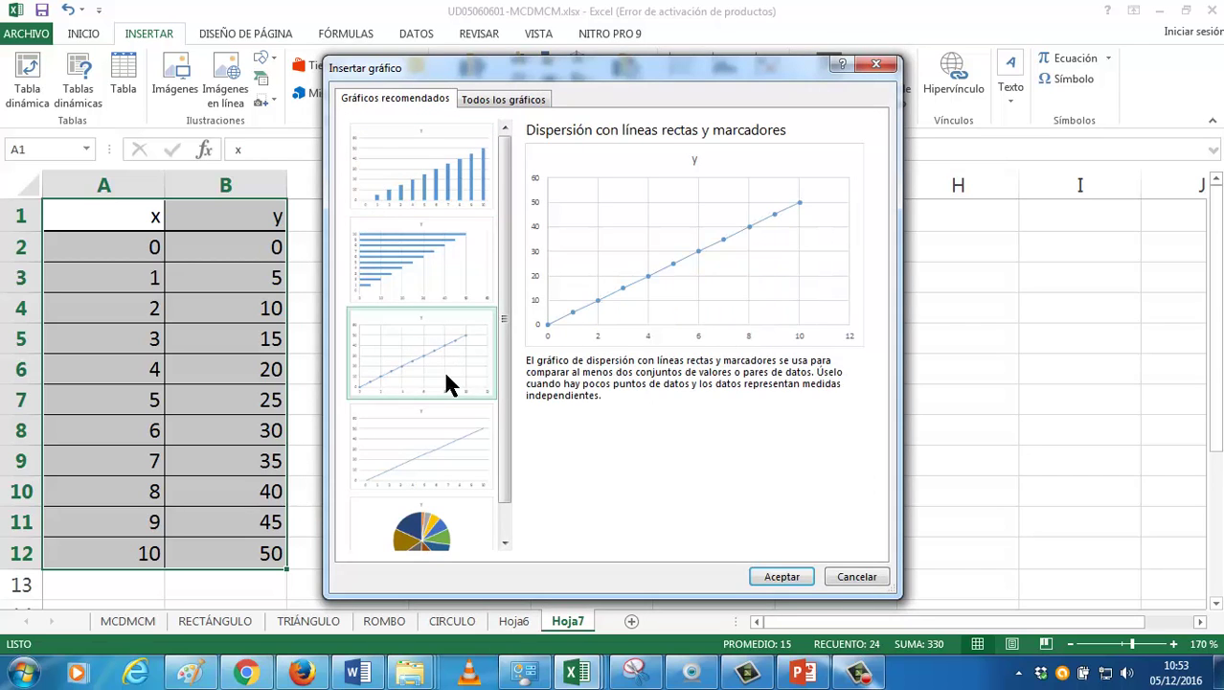
{"action": "left_click", "coordinate": [793, 581]}
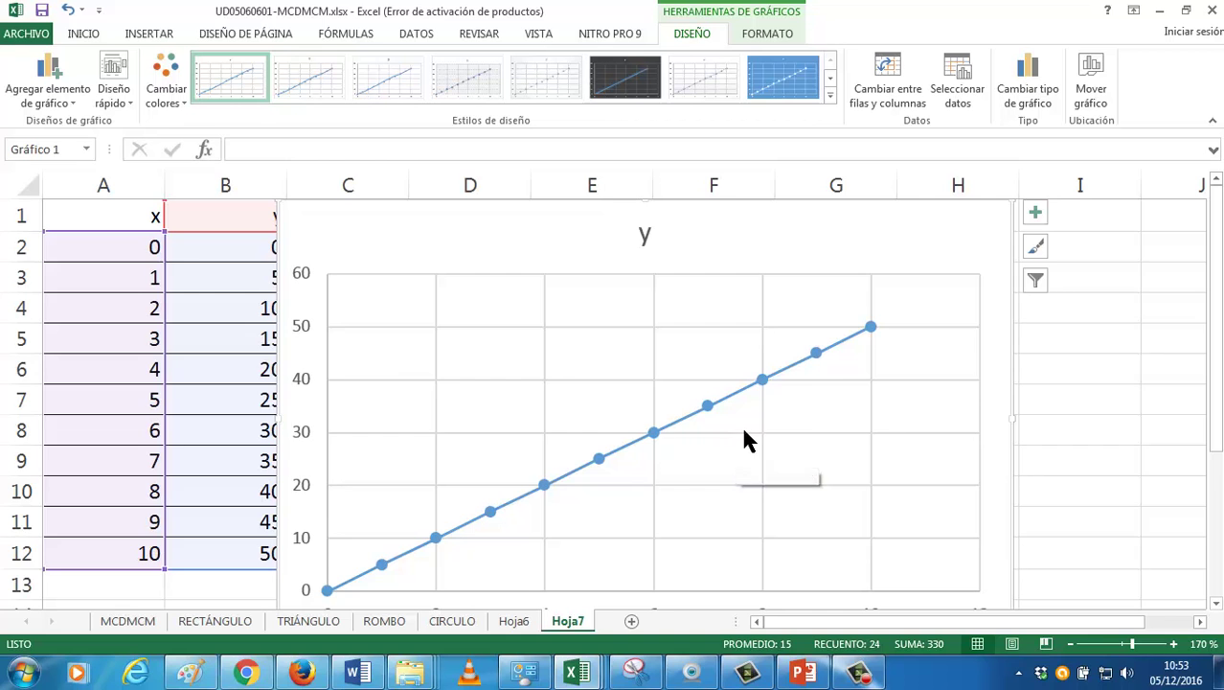
{"action": "key", "text": "Delete"}
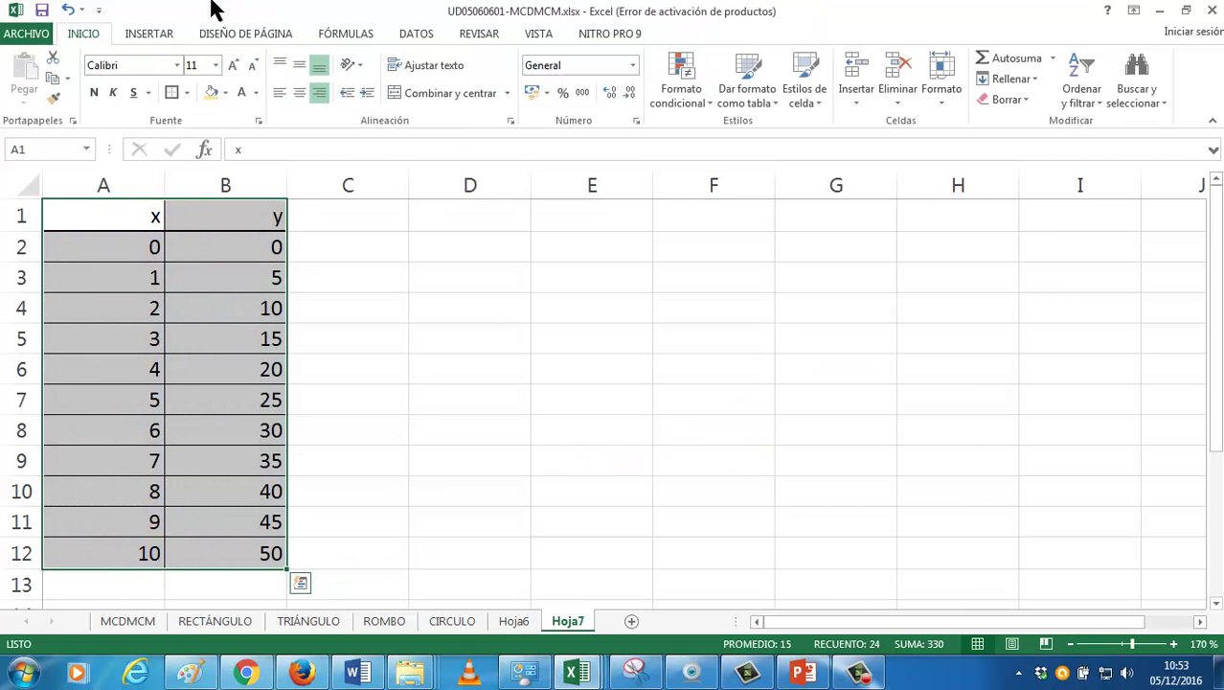
{"action": "left_click", "coordinate": [146, 30]}
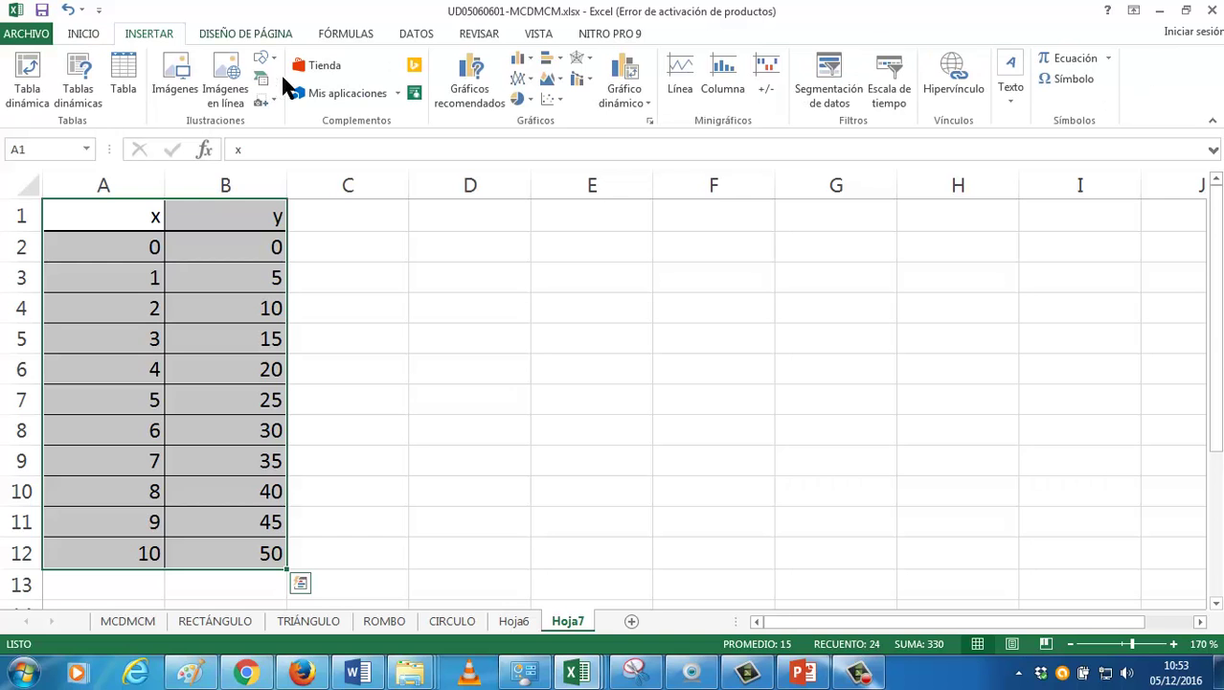
{"action": "left_click", "coordinate": [456, 76]}
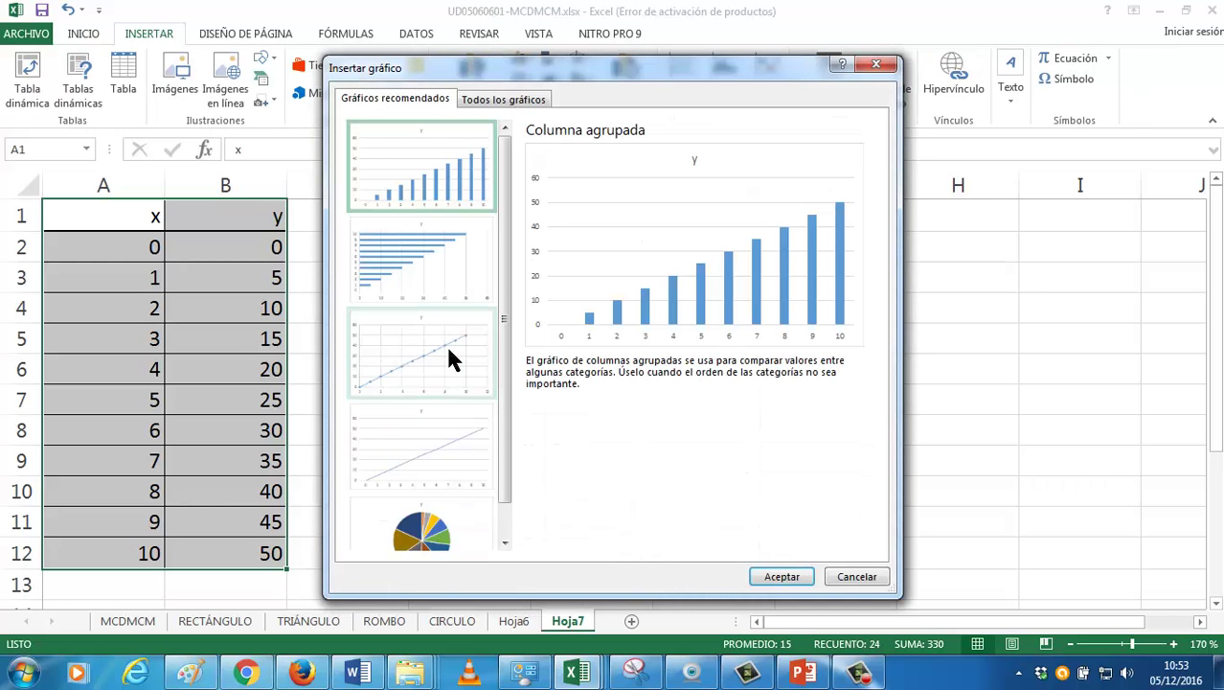
{"action": "left_click", "coordinate": [448, 350]}
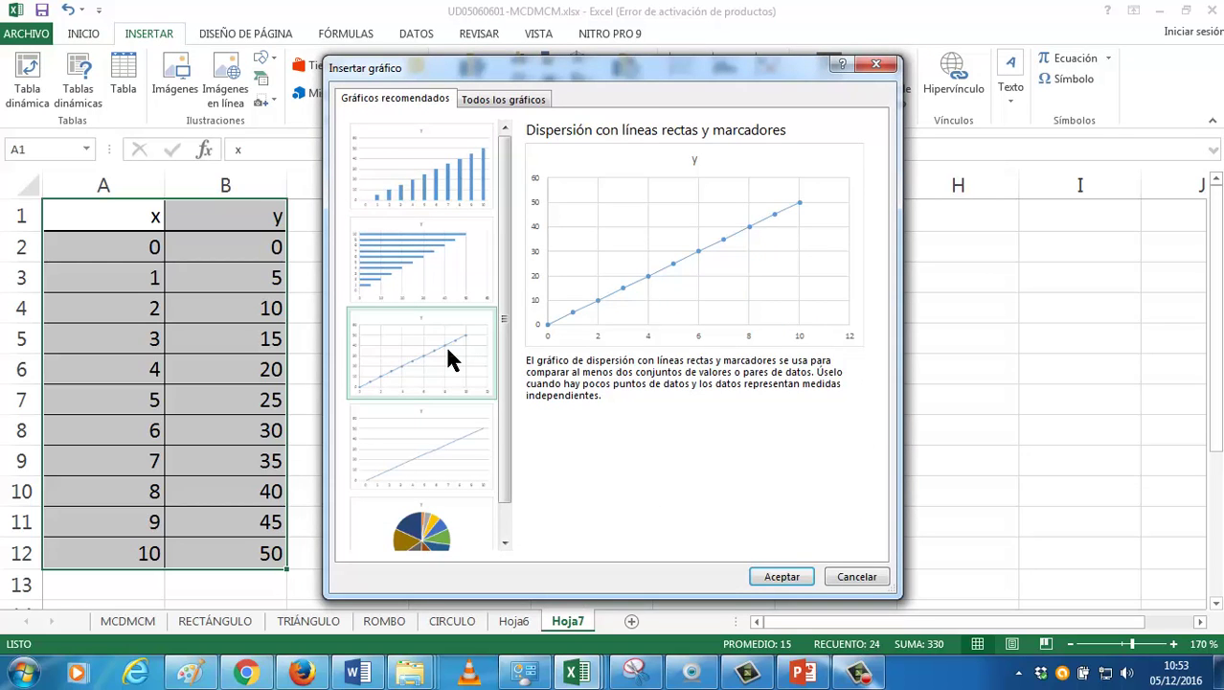
{"action": "left_click", "coordinate": [857, 578]}
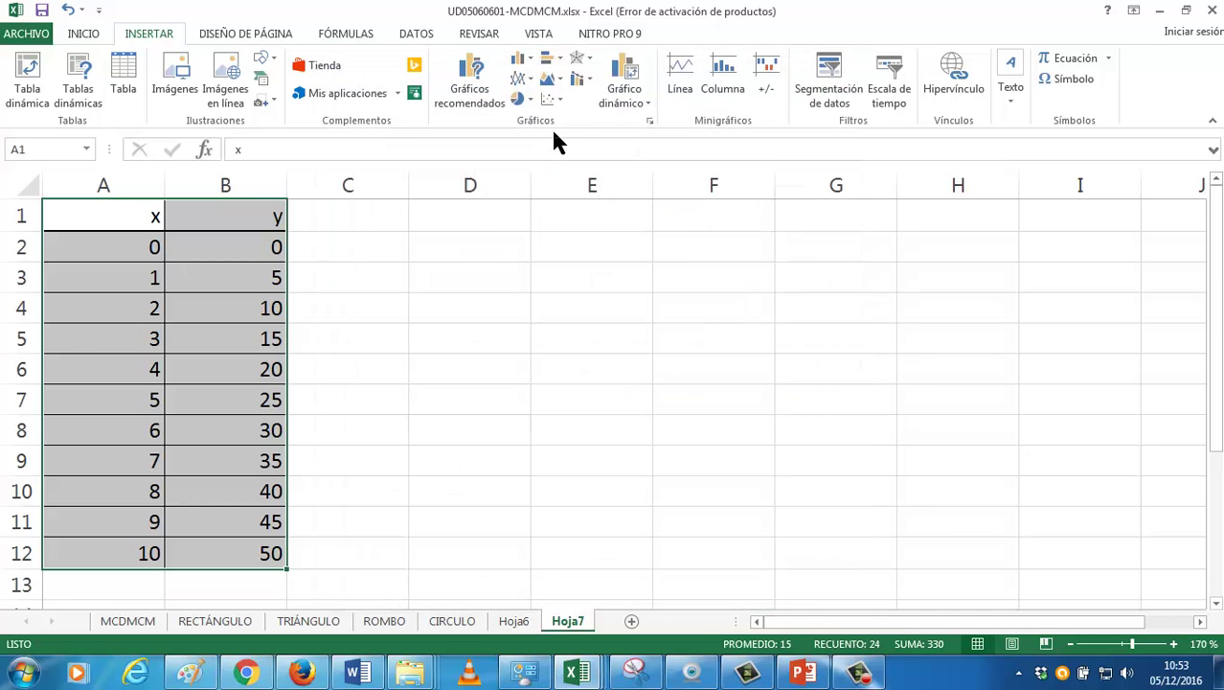
Insert a scatter chart with straight lines and markers and resize it beside the table from column D
{"action": "left_click", "coordinate": [559, 99]}
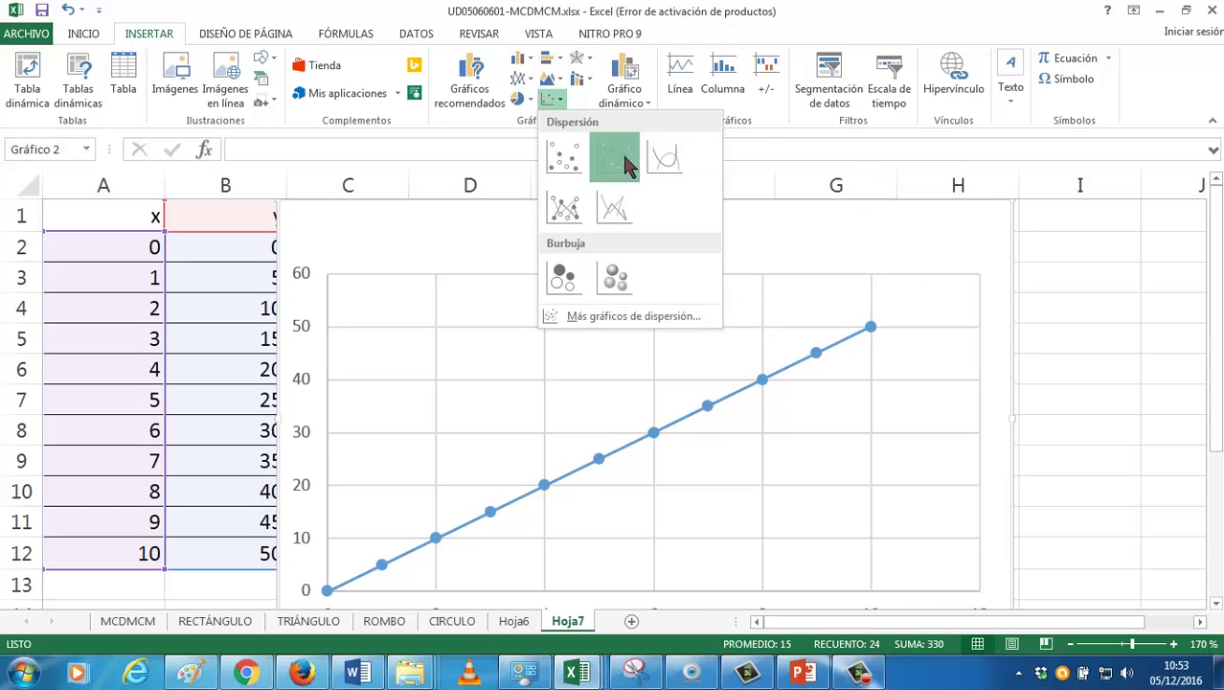
{"action": "left_click", "coordinate": [625, 165]}
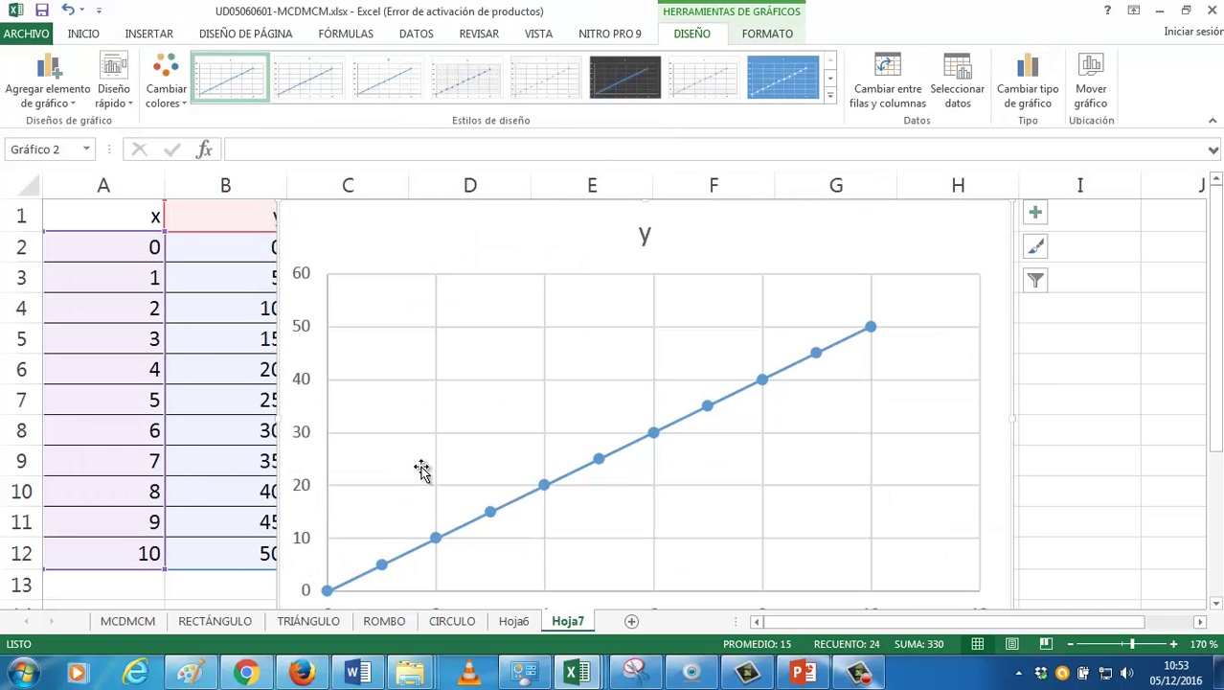
{"action": "left_click_drag", "start_coordinate": [1214, 416], "coordinate": [1218, 479]}
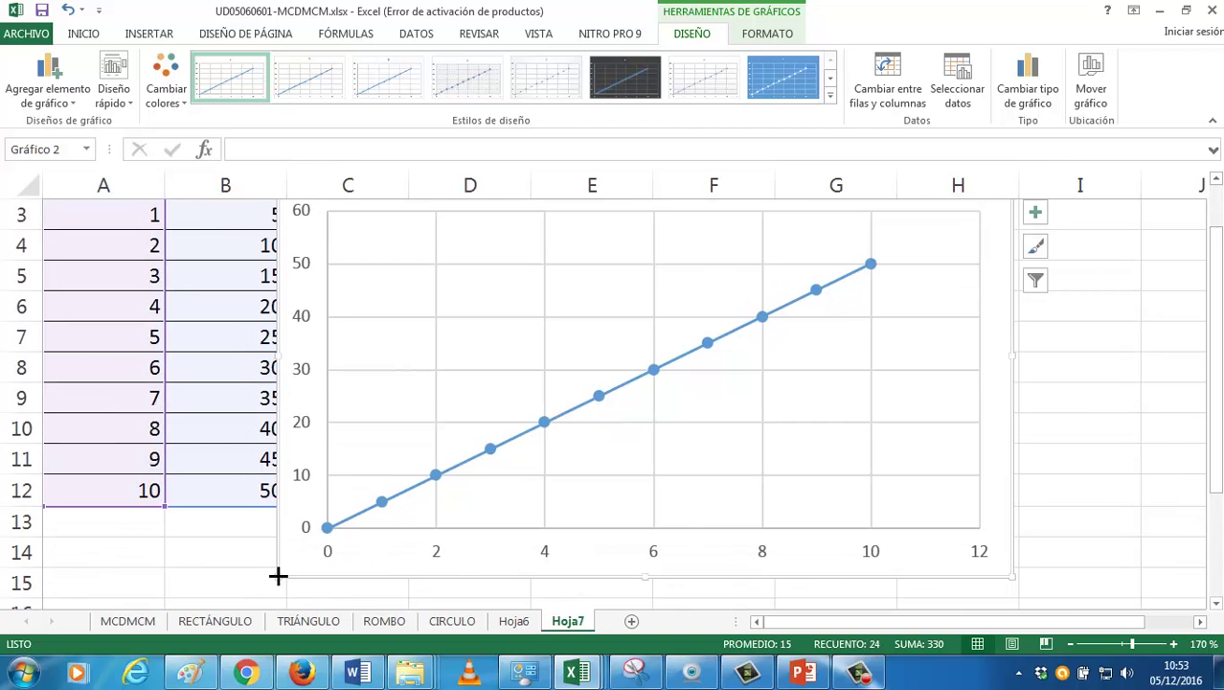
{"action": "left_click_drag", "start_coordinate": [278, 575], "coordinate": [632, 446]}
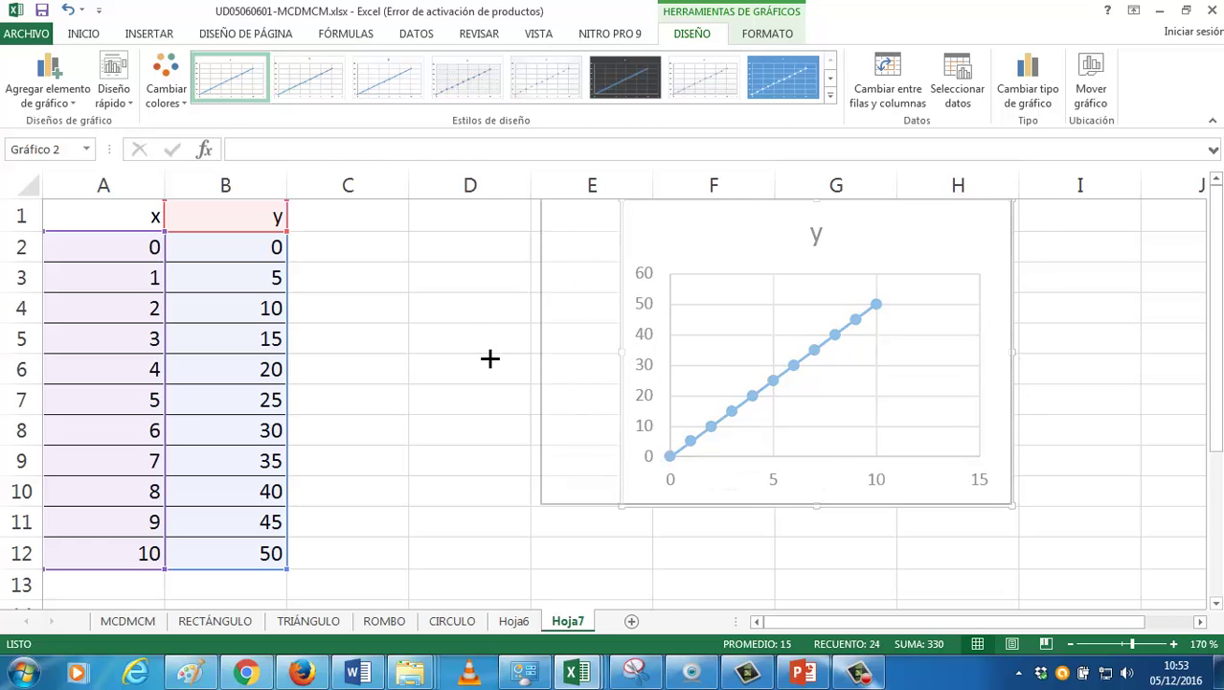
{"action": "left_click_drag", "start_coordinate": [618, 349], "coordinate": [457, 366]}
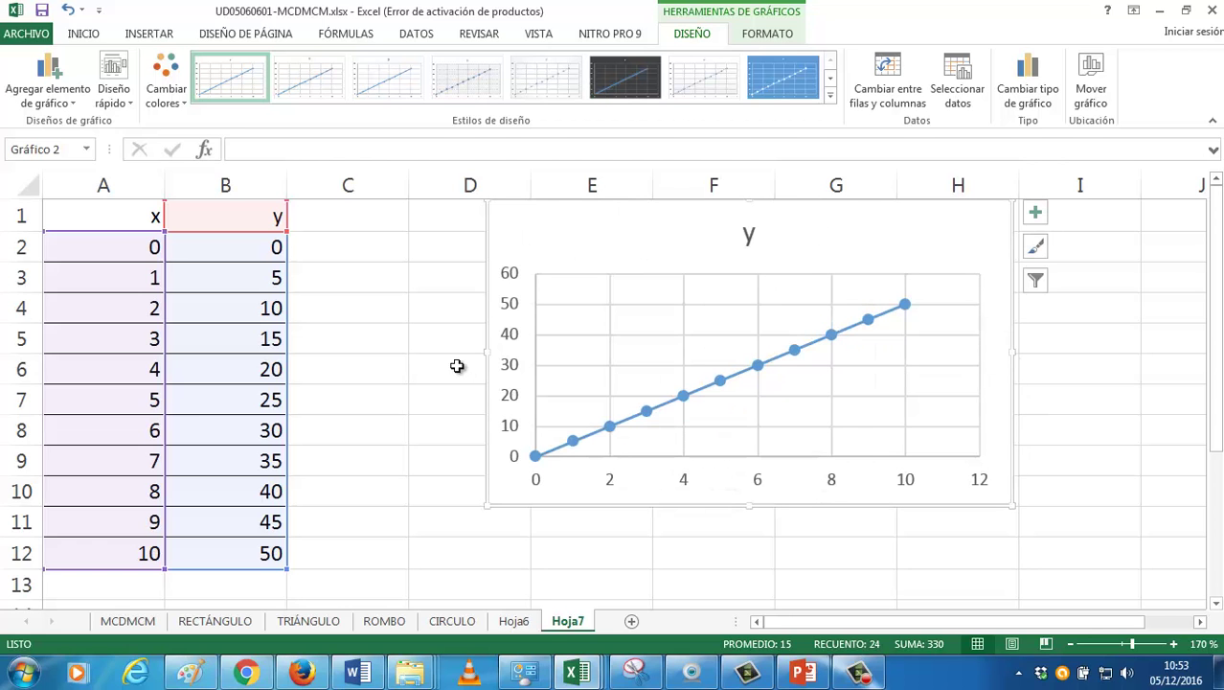
Rename sheet Hoja7 to 'recta'
{"action": "right_click", "coordinate": [574, 621]}
{"action": "left_click", "coordinate": [634, 456]}
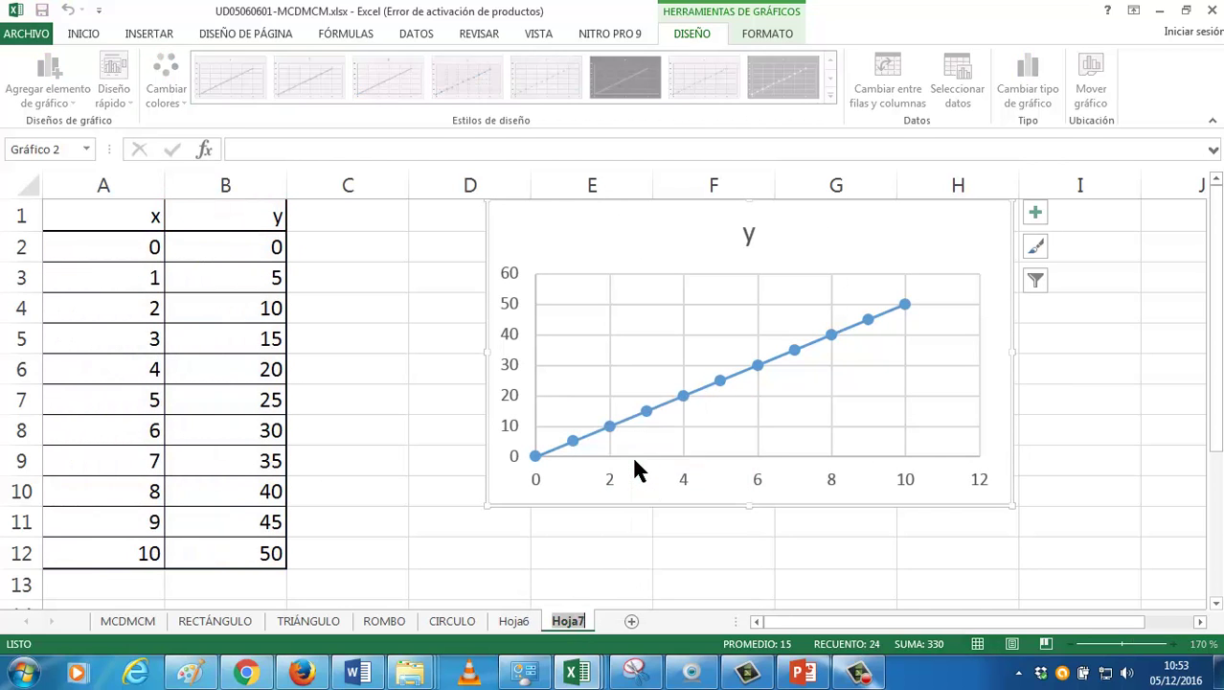
{"action": "type", "text": "recta"}
{"action": "key", "text": "Return"}
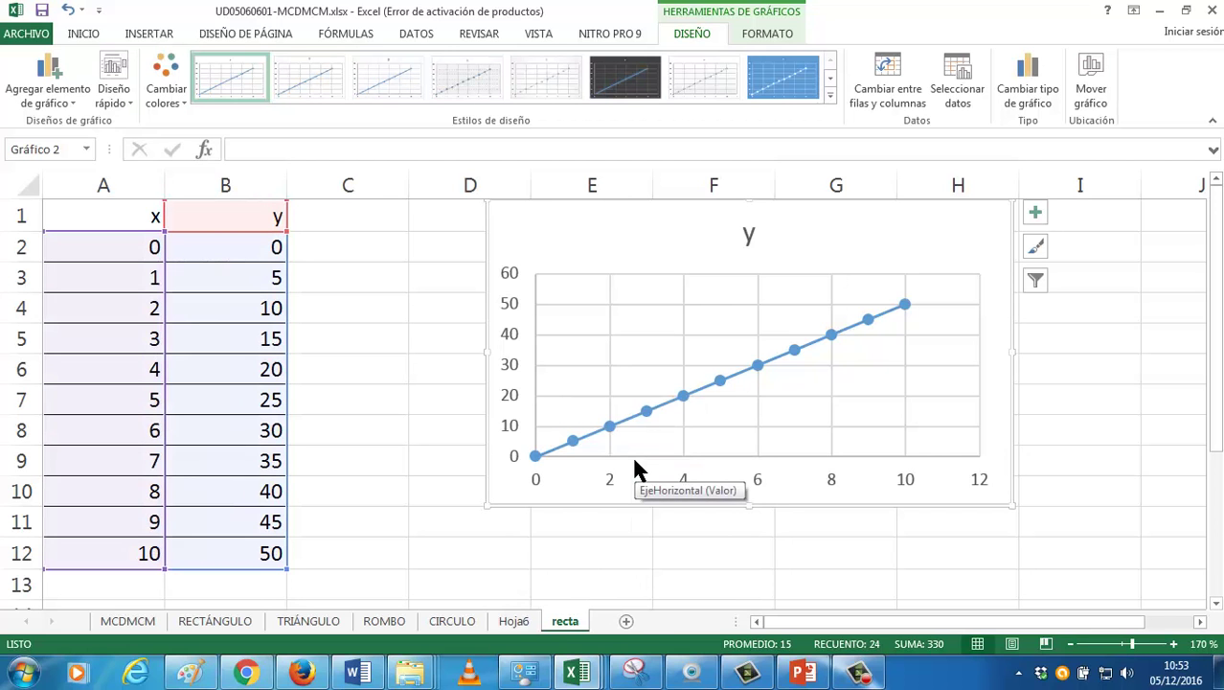
Add a new sheet and name it 'parábola'
{"action": "left_click", "coordinate": [628, 621]}
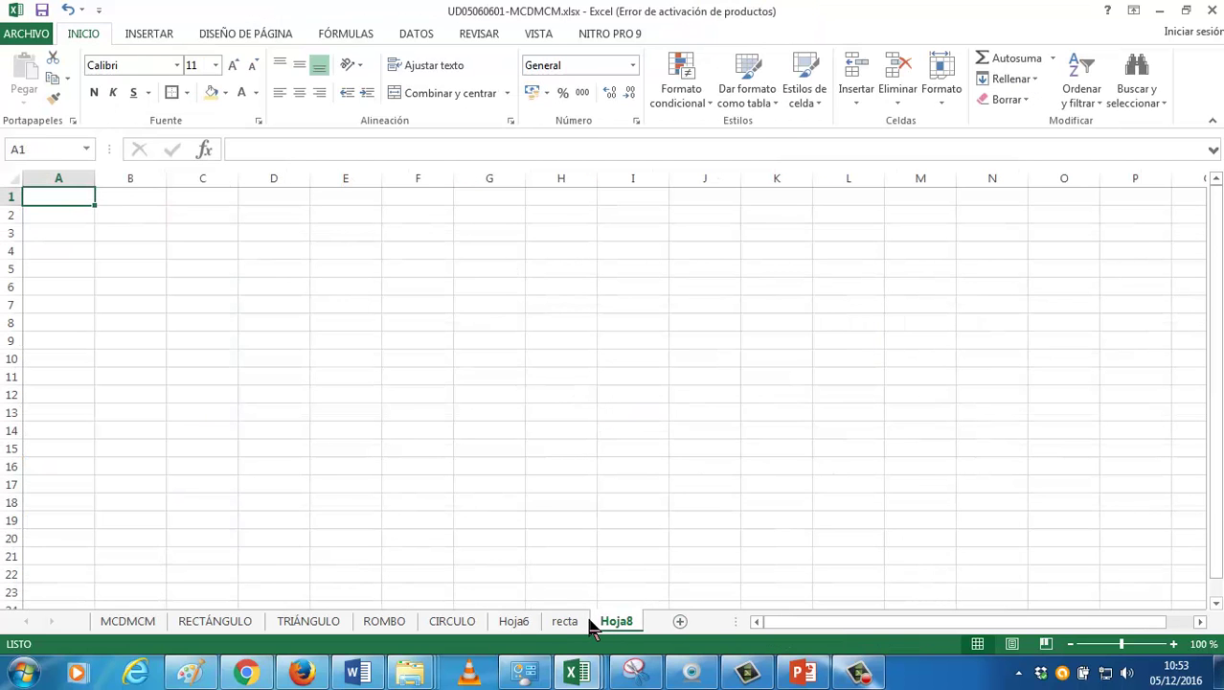
{"action": "right_click", "coordinate": [634, 621]}
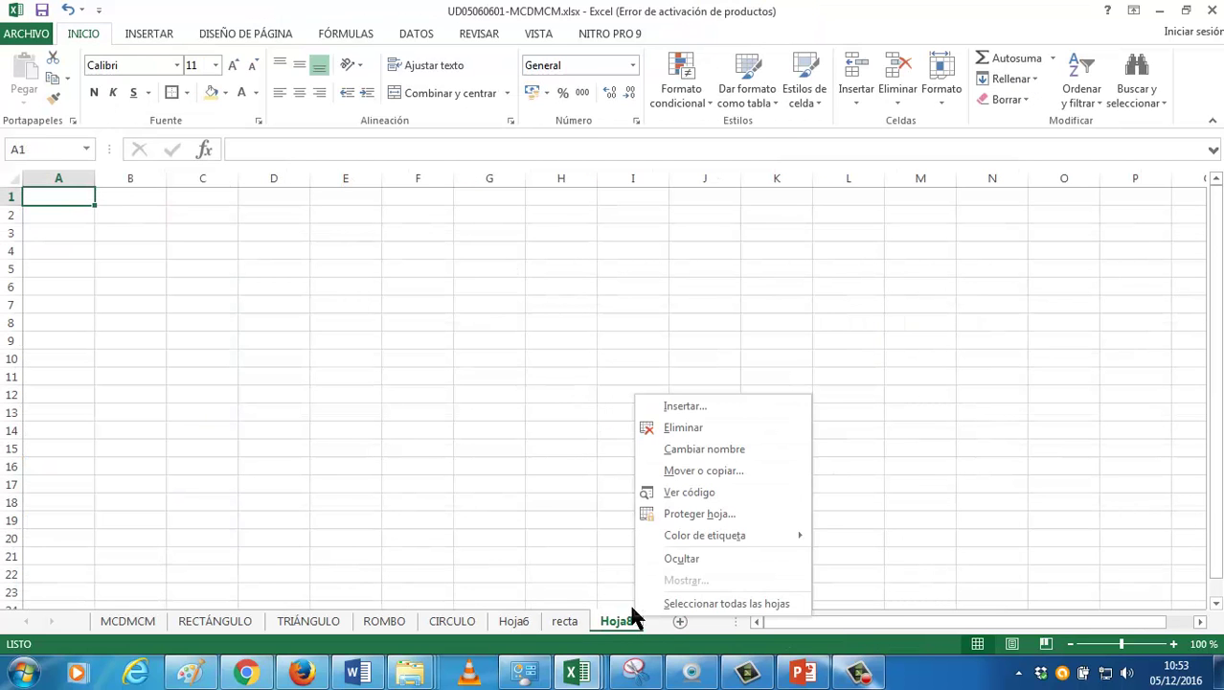
{"action": "left_click", "coordinate": [700, 450]}
{"action": "type", "text": "oarñabi"}
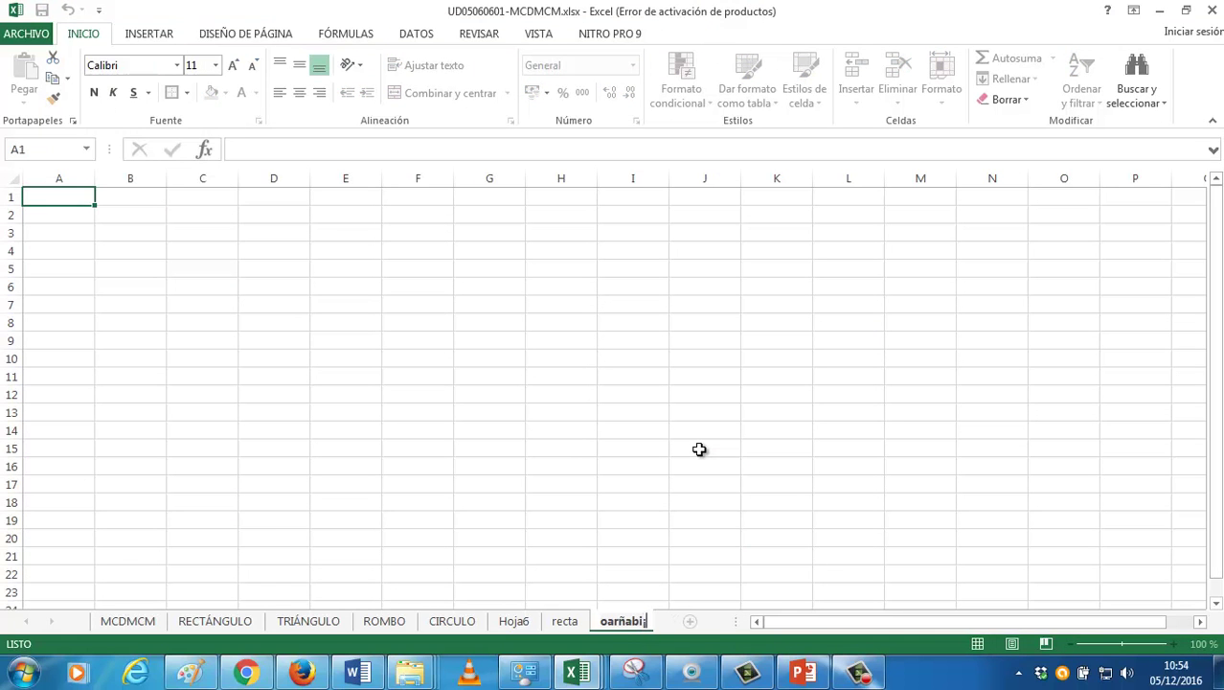
{"action": "key", "text": "BackSpace"}
{"action": "key", "text": "BackSpace"}
{"action": "key", "text": "BackSpace"}
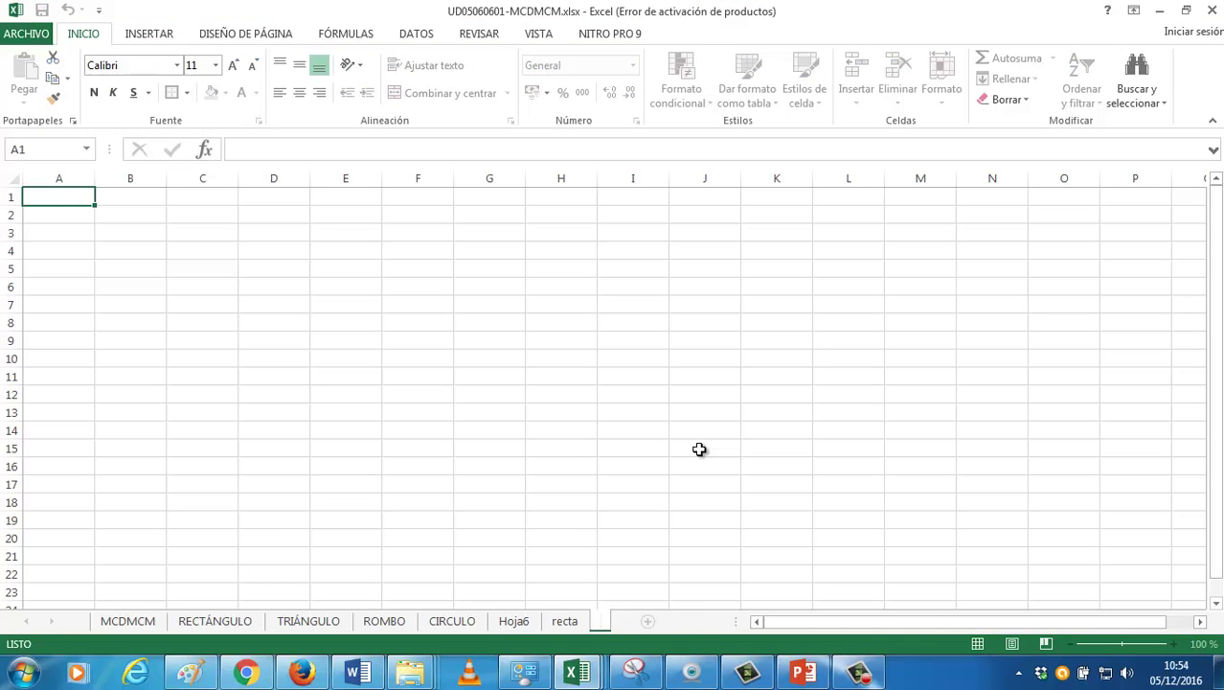
{"action": "type", "text": "parábola"}
{"action": "key", "text": "Return"}
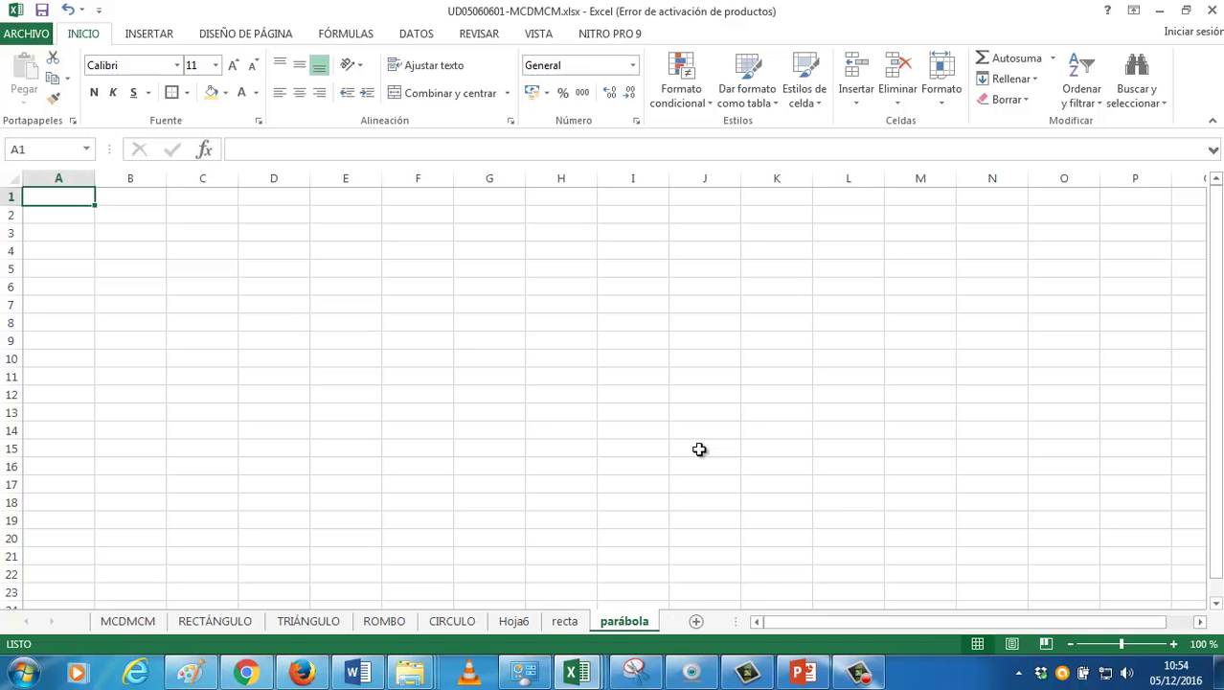
Zoom in and enter the headers x in A1 and y in B1
{"action": "left_click", "coordinate": [1174, 644]}
{"action": "left_click", "coordinate": [1174, 643]}
{"action": "left_click", "coordinate": [1174, 644]}
{"action": "left_click", "coordinate": [1174, 644]}
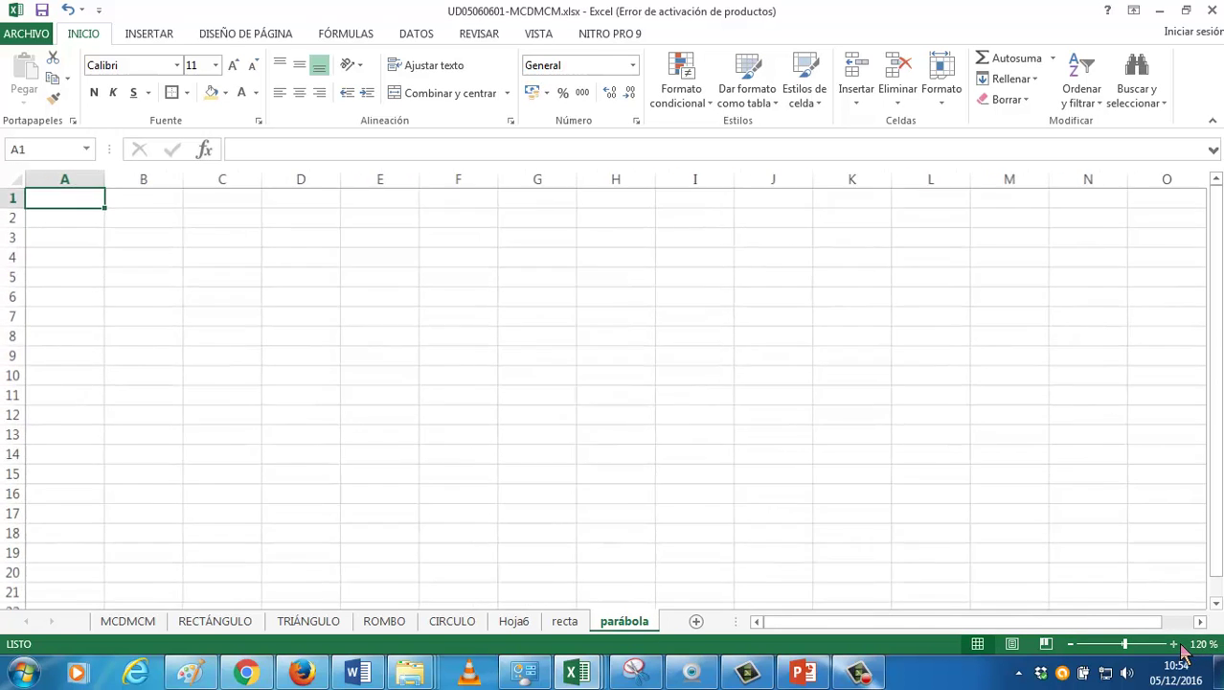
{"action": "left_click", "coordinate": [1173, 644]}
{"action": "left_click", "coordinate": [1174, 644]}
{"action": "left_click", "coordinate": [1173, 644]}
{"action": "left_click", "coordinate": [1174, 644]}
{"action": "type", "text": "x"}
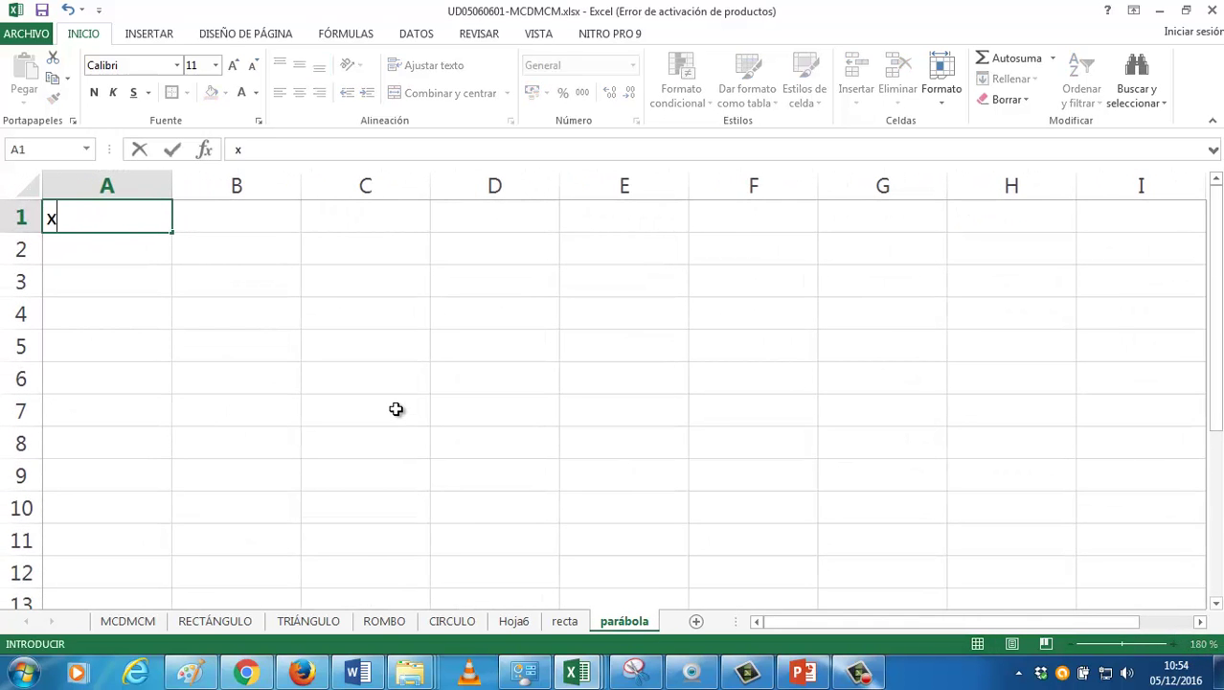
{"action": "key", "text": "Tab"}
{"action": "type", "text": "y"}
{"action": "key", "text": "Return"}
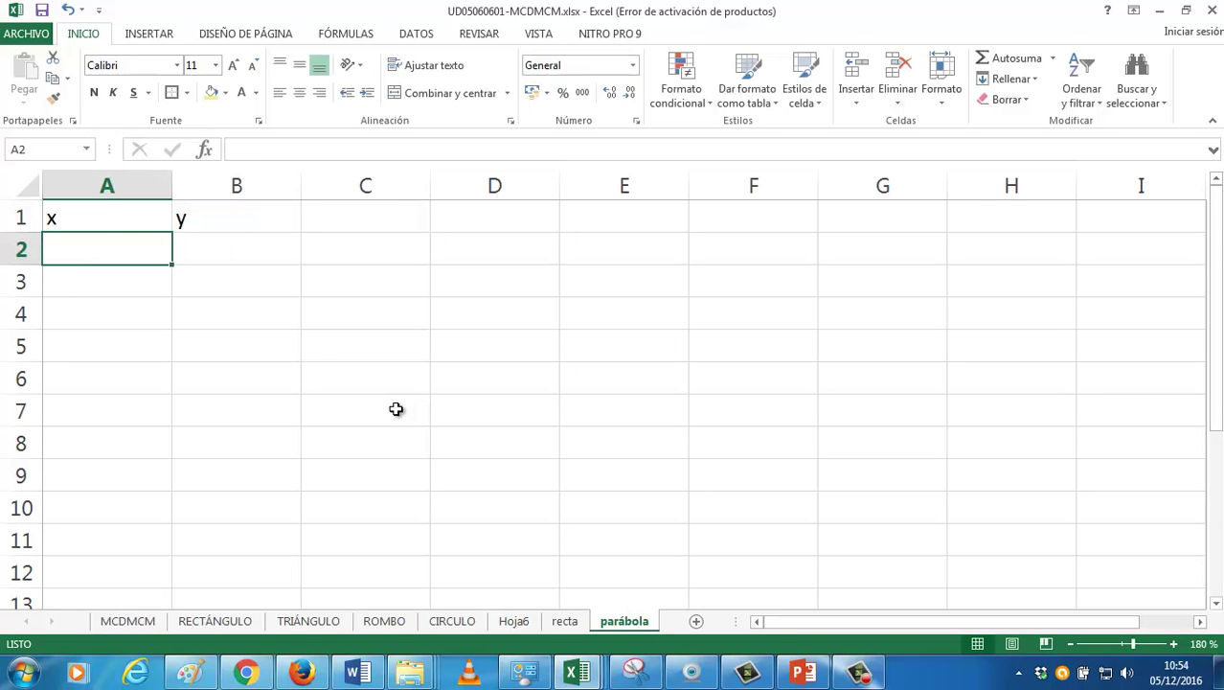
Enter the x values -4, -3, -2 and -1 in A2:A5
{"action": "type", "text": "-4"}
{"action": "key", "text": "Tab"}
{"action": "key", "text": "Return"}
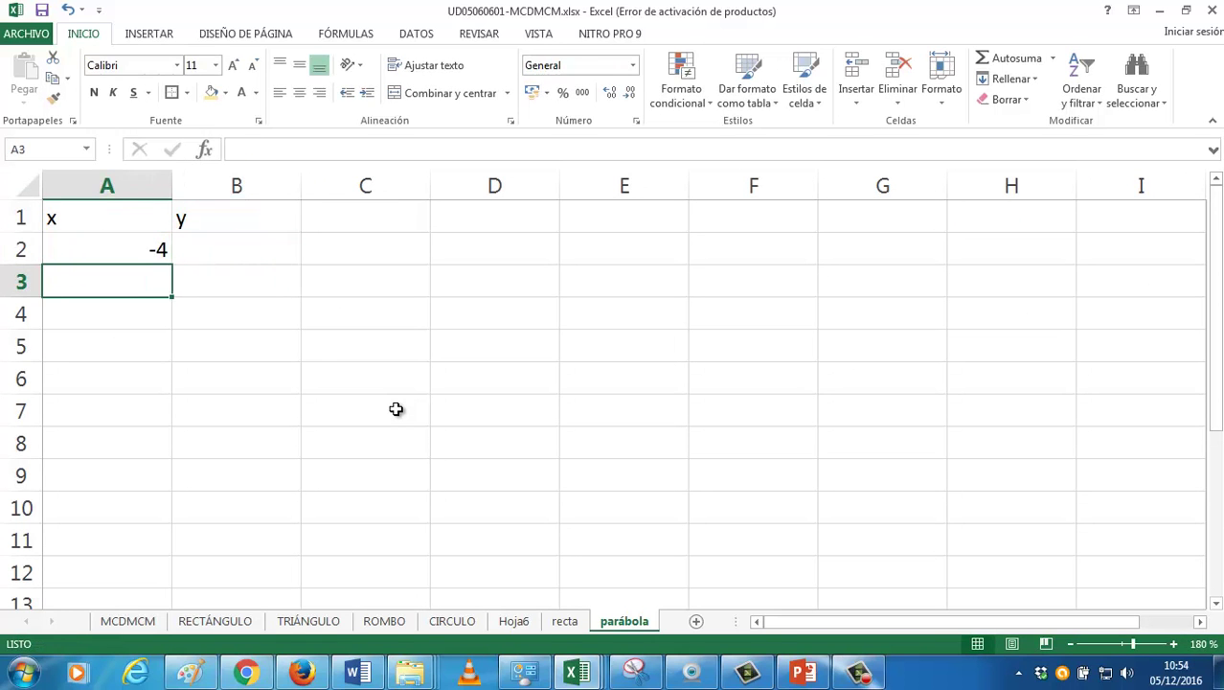
{"action": "type", "text": "-3"}
{"action": "key", "text": "Tab"}
{"action": "key", "text": "Return"}
{"action": "type", "text": "-2"}
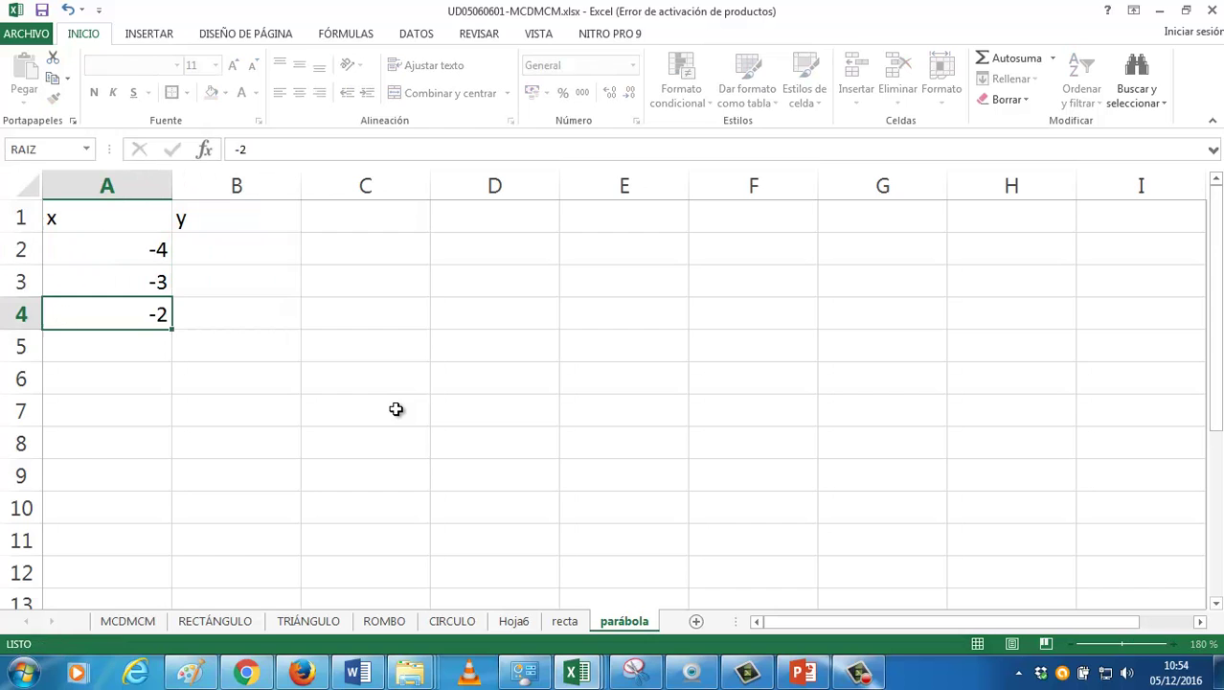
{"action": "key", "text": "Return"}
{"action": "type", "text": "-"}
{"action": "key", "text": "Down"}
{"action": "key", "text": "Up"}
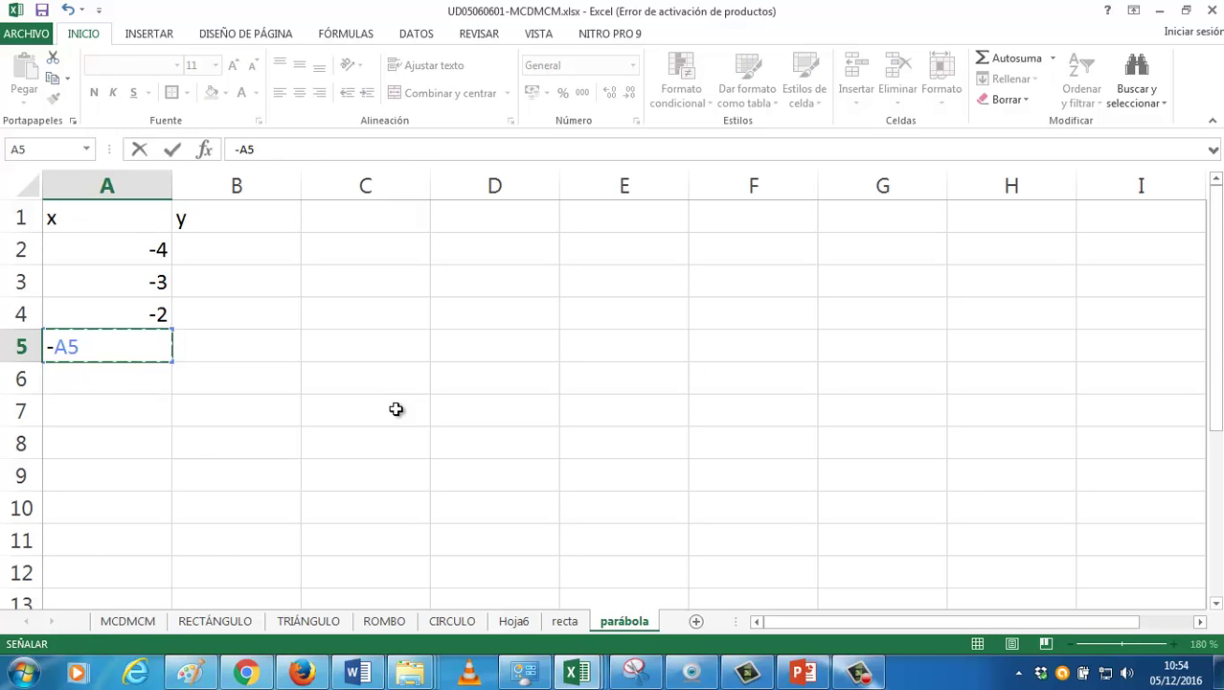
{"action": "key", "text": "BackSpace"}
{"action": "key", "text": "BackSpace"}
{"action": "type", "text": "1"}
{"action": "key", "text": "Return"}
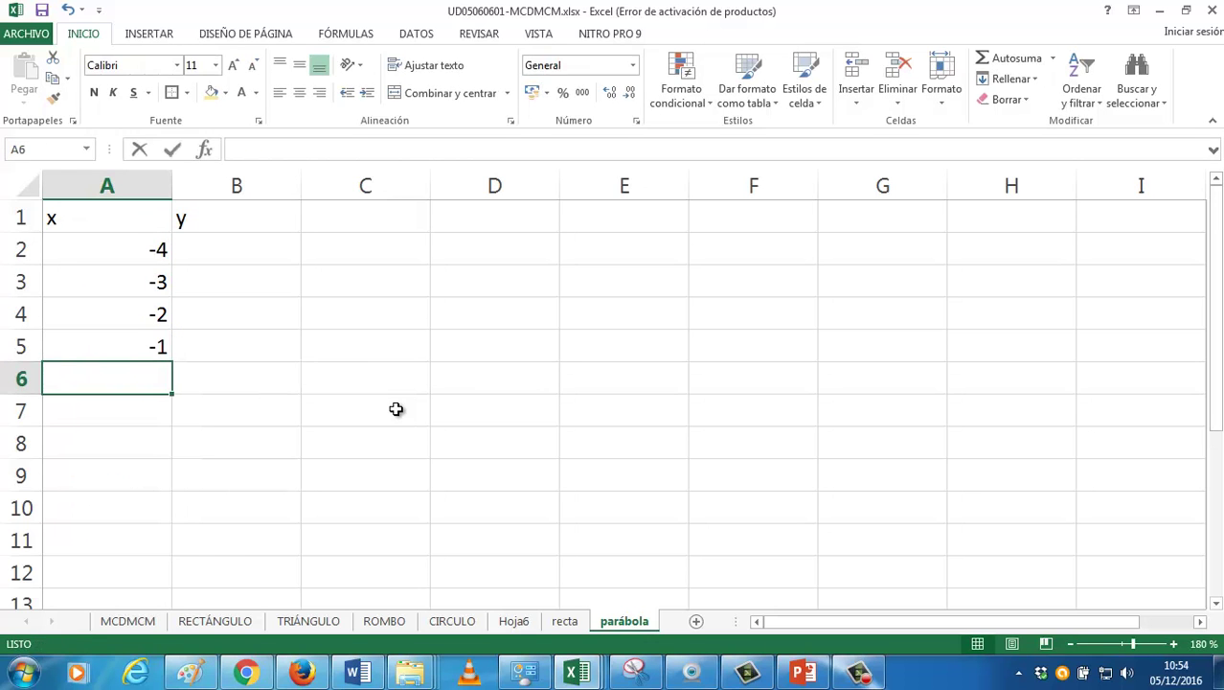
Enter the x values 0 through 4 in A6:A10
{"action": "type", "text": "0 1"}
{"action": "key", "text": "Return"}
{"action": "type", "text": "2 3"}
{"action": "key", "text": "Return"}
{"action": "type", "text": "4"}
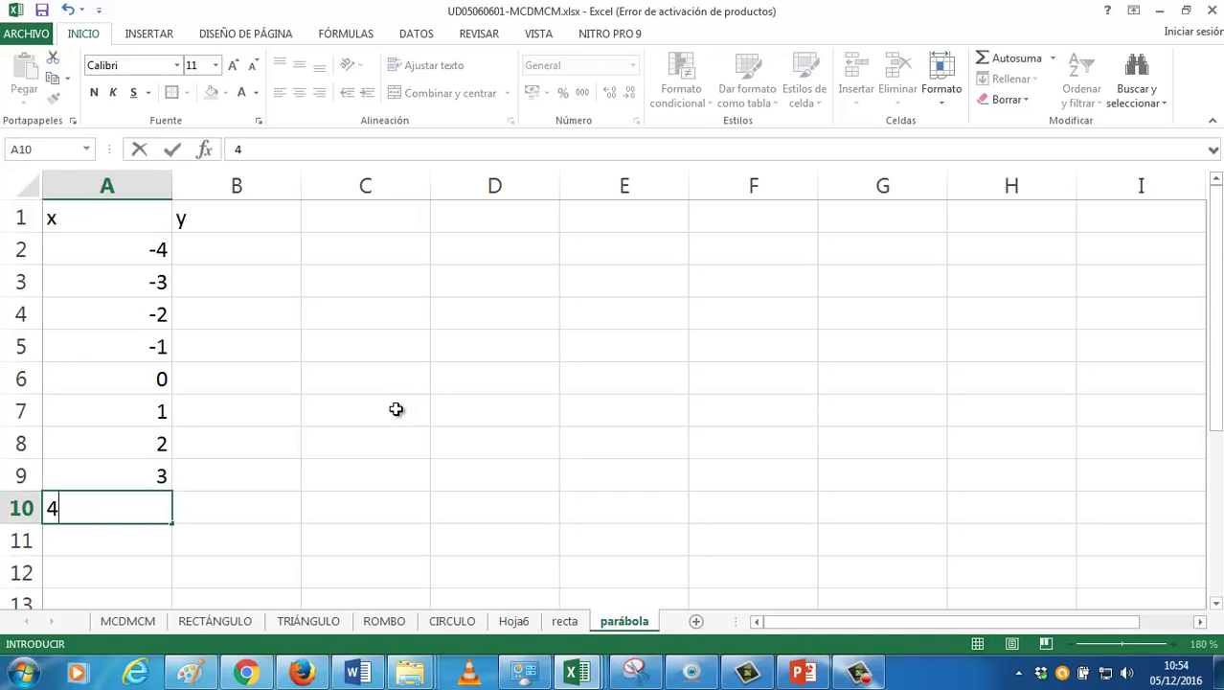
{"action": "key", "text": "Up"}
{"action": "key", "text": "Up"}
{"action": "key", "text": "Up"}
{"action": "key", "text": "Up"}
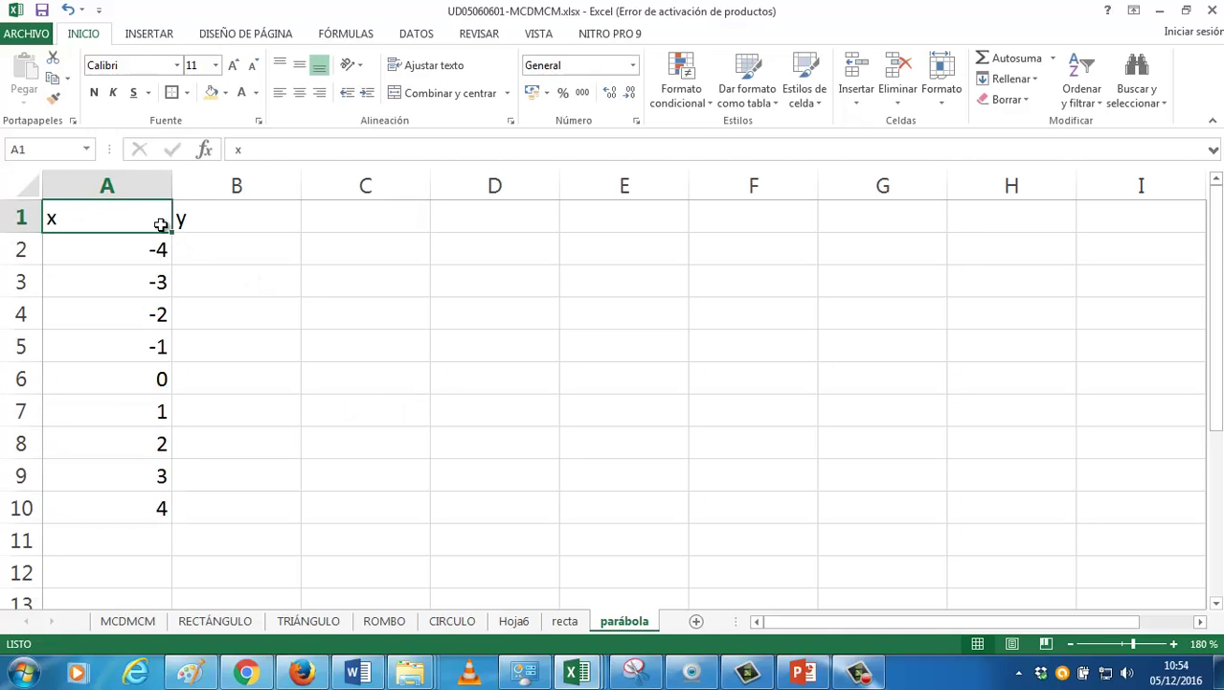
Right-align the headers, enter =A2^2 in B2, fill it to B10, and select A1:B10
{"action": "left_click_drag", "start_coordinate": [161, 225], "coordinate": [236, 215]}
{"action": "left_click", "coordinate": [319, 92]}
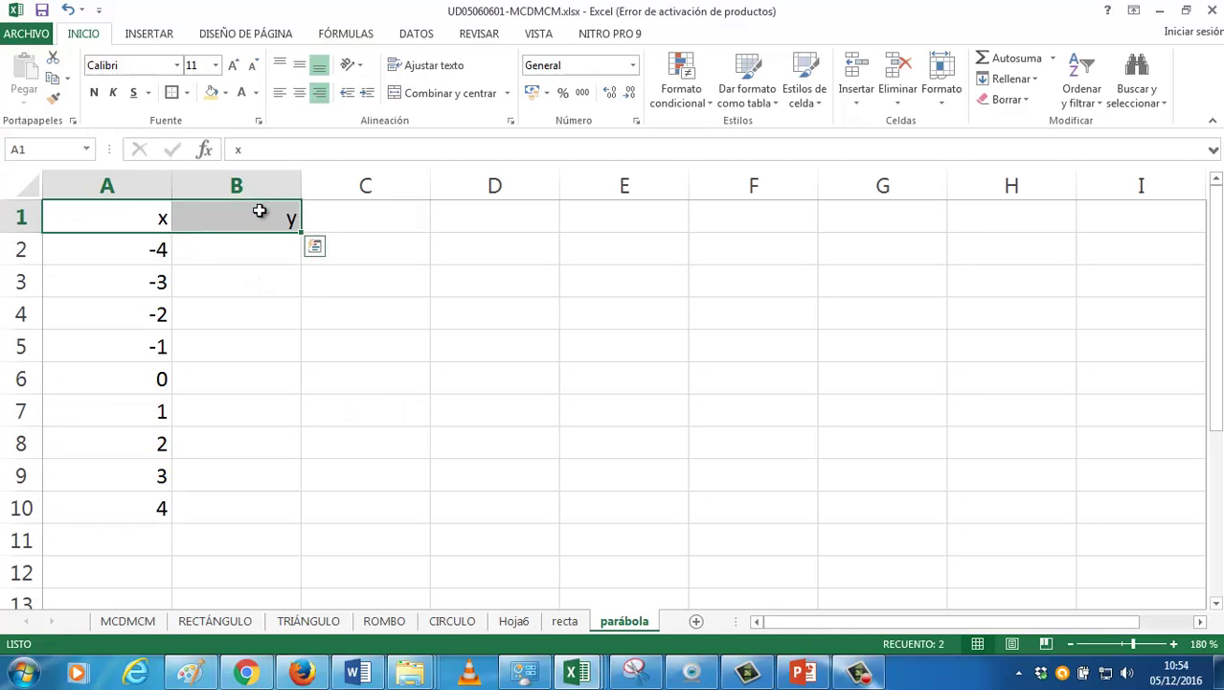
{"action": "left_click", "coordinate": [246, 247]}
{"action": "type", "text": "="}
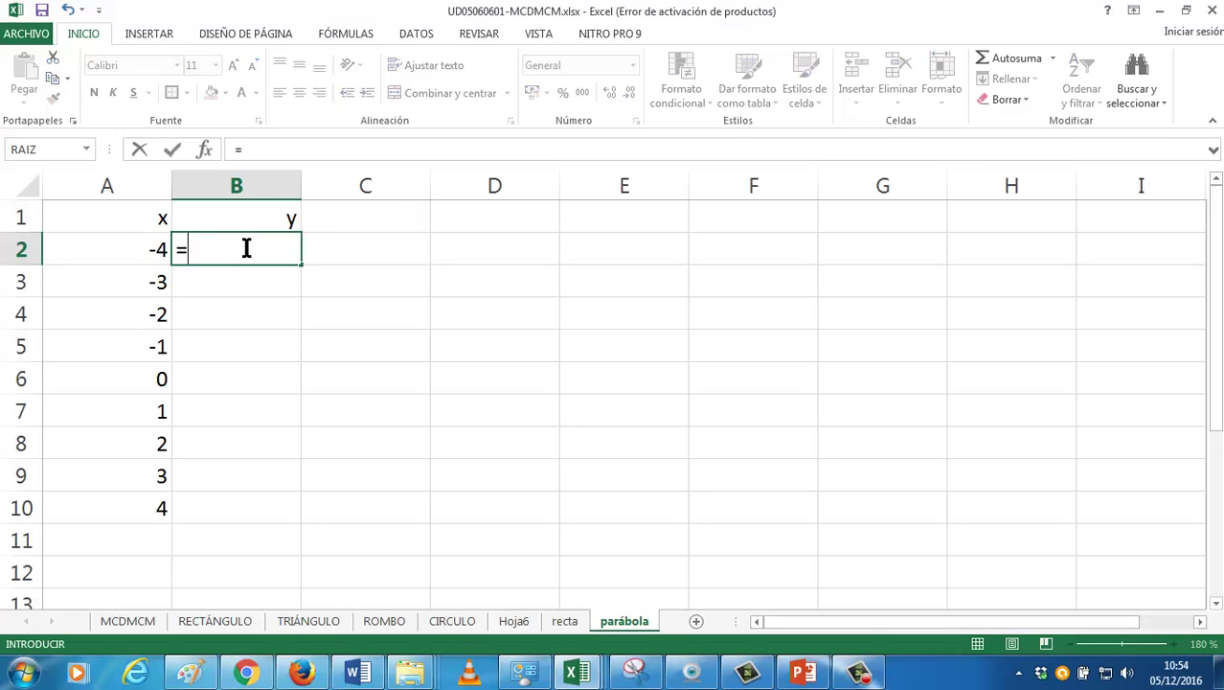
{"action": "left_click", "coordinate": [137, 245]}
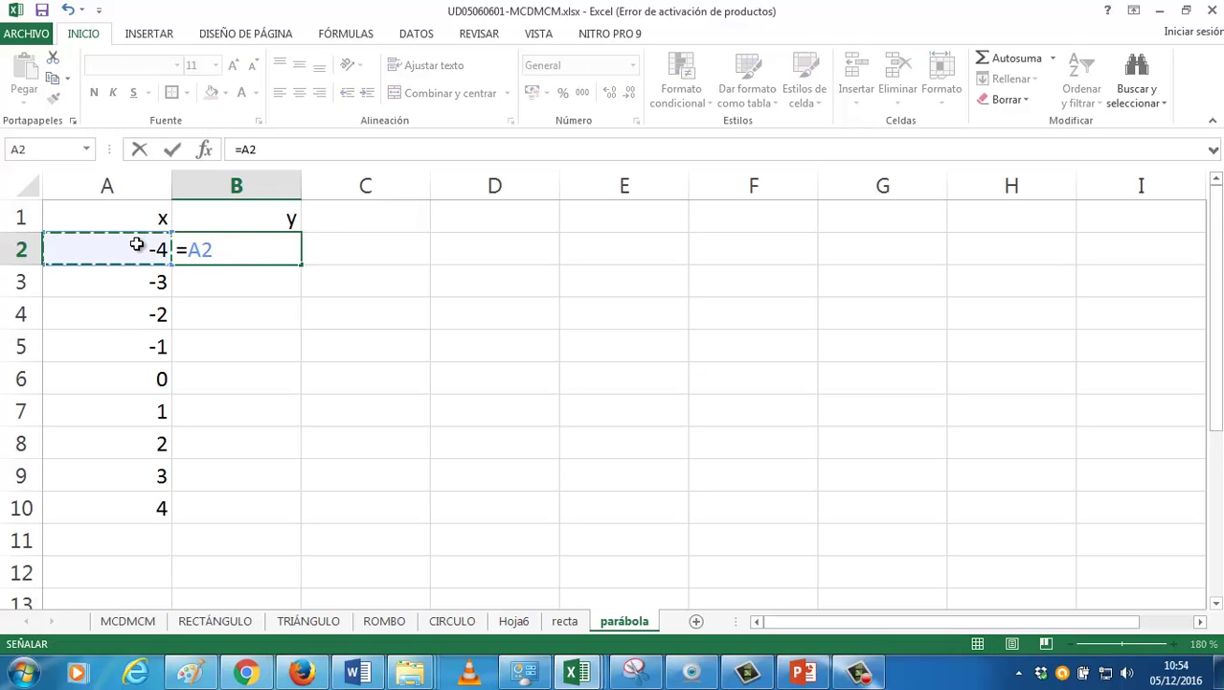
{"action": "type", "text": "^^"}
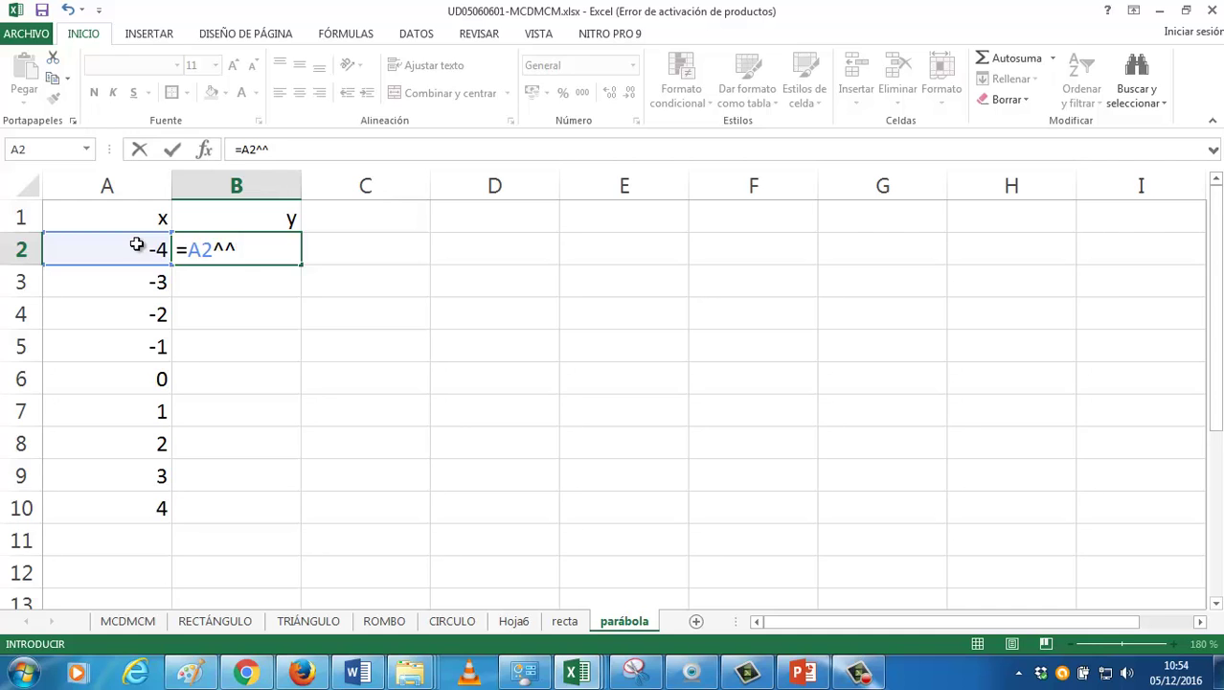
{"action": "type", "text": "2"}
{"action": "key", "text": "ctrl+Return"}
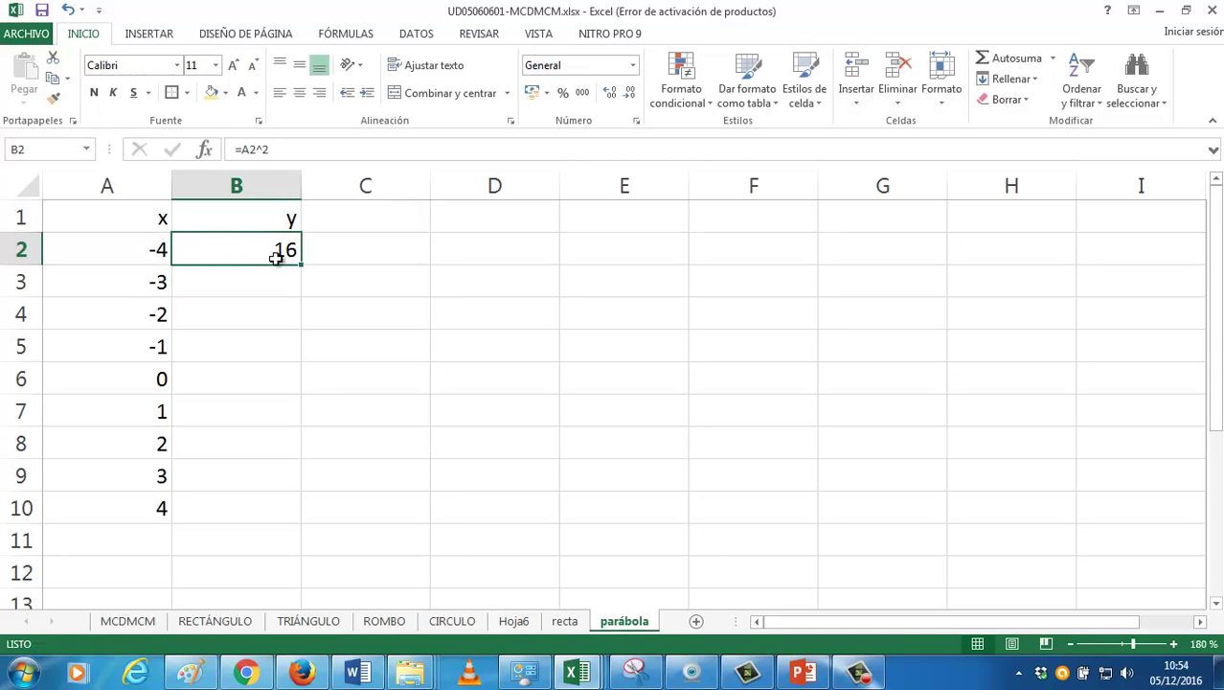
{"action": "left_click_drag", "start_coordinate": [305, 296], "coordinate": [300, 517]}
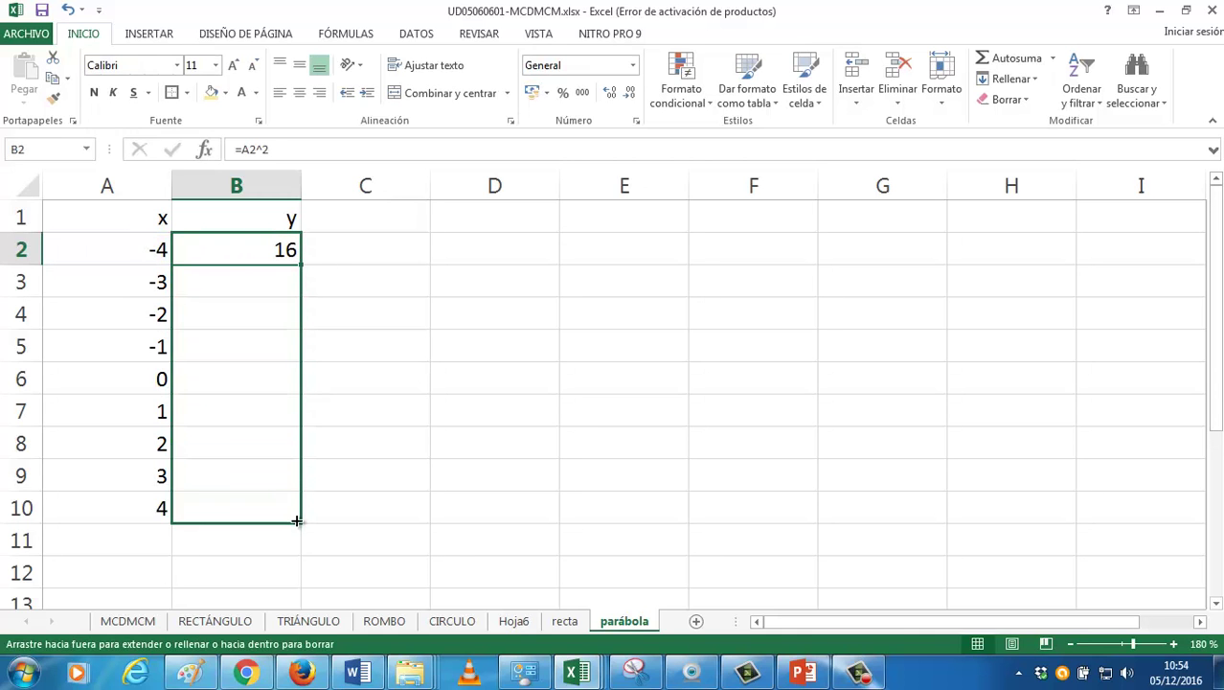
{"action": "left_click_drag", "start_coordinate": [134, 218], "coordinate": [240, 508]}
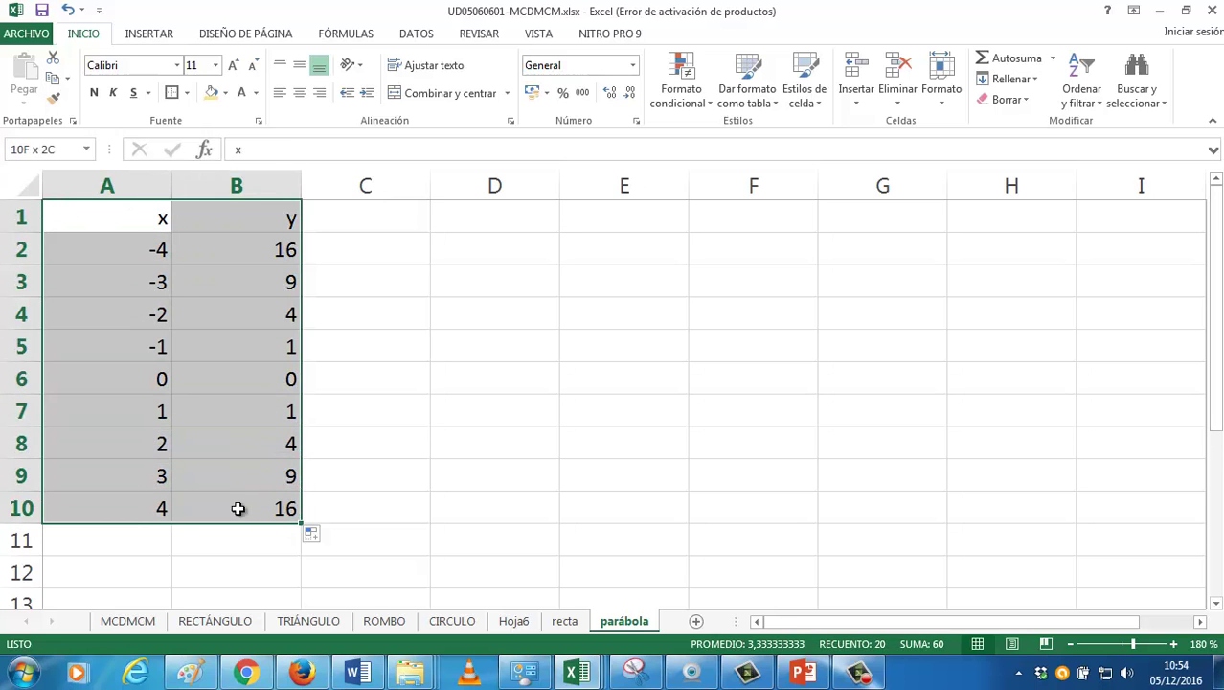
Insert a scatter chart with smooth lines and markers and shrink it beside the table
{"action": "left_click", "coordinate": [150, 34]}
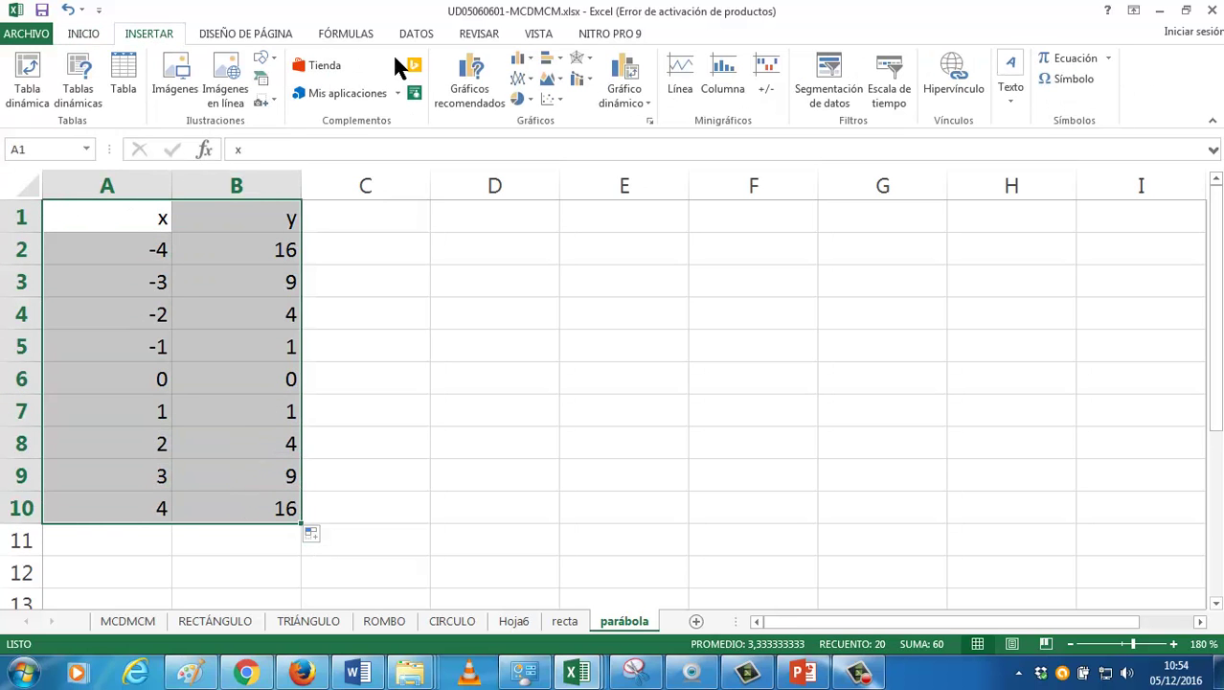
{"action": "left_click", "coordinate": [554, 101]}
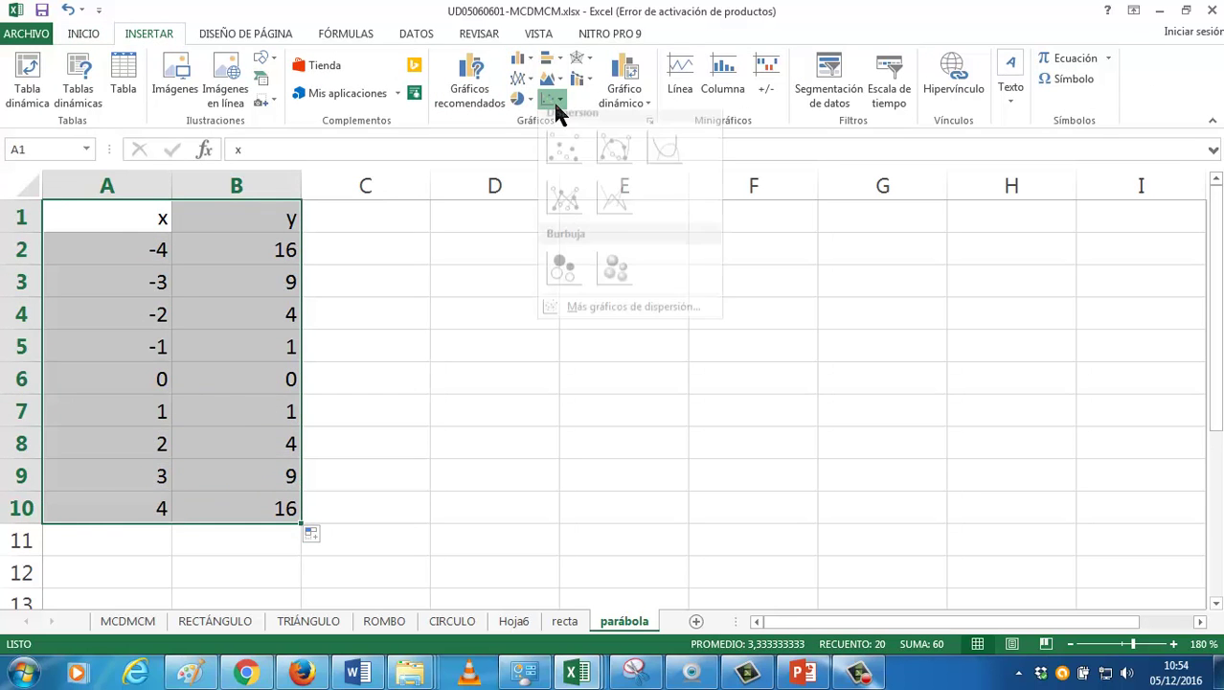
{"action": "left_click", "coordinate": [615, 153]}
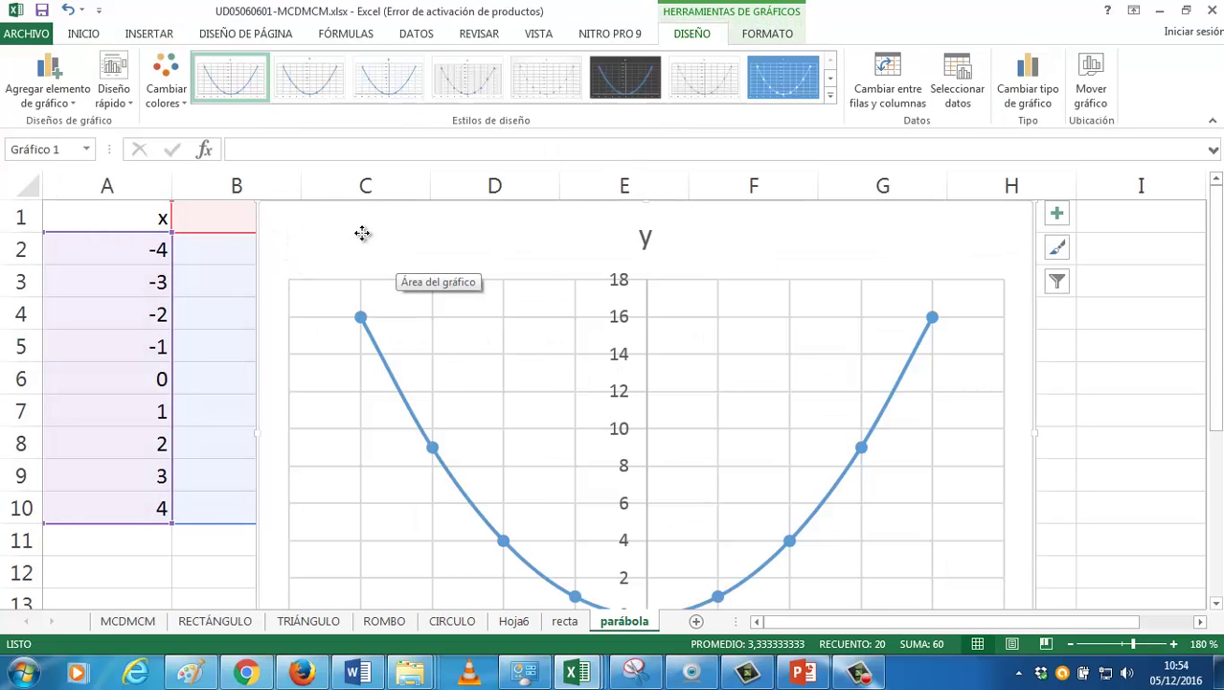
{"action": "scroll", "coordinate": [367, 330], "scroll_direction": "down", "scroll_amount": 3}
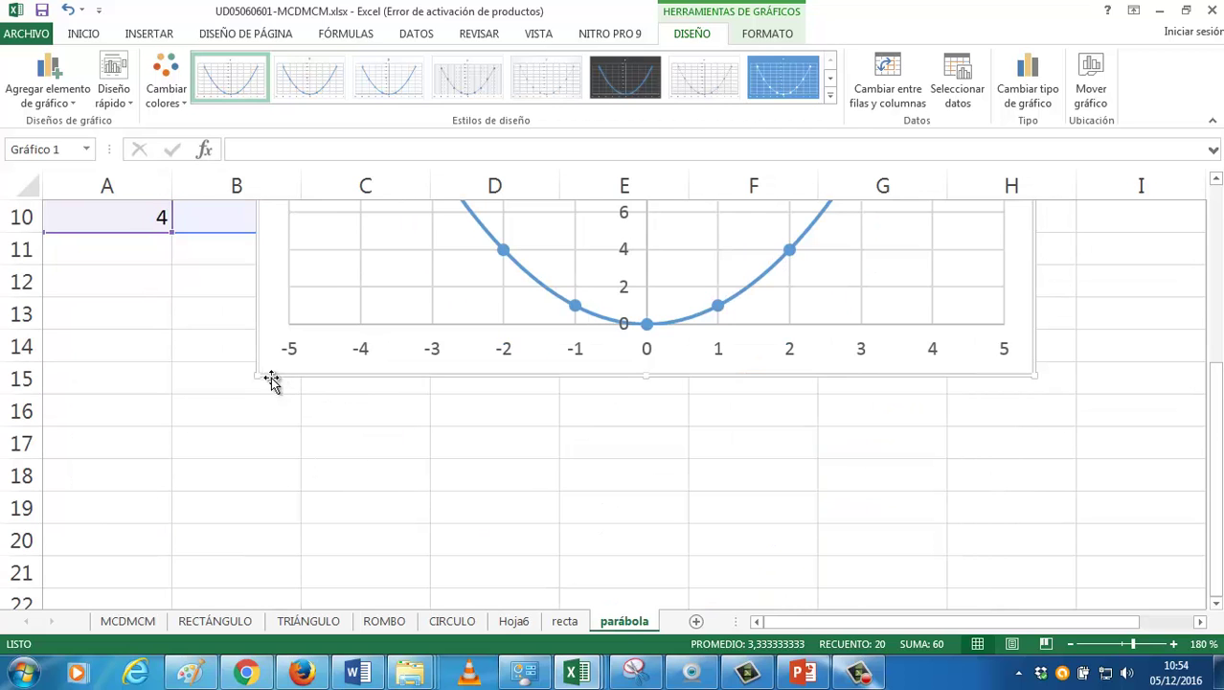
{"action": "left_click_drag", "start_coordinate": [261, 374], "coordinate": [473, 250]}
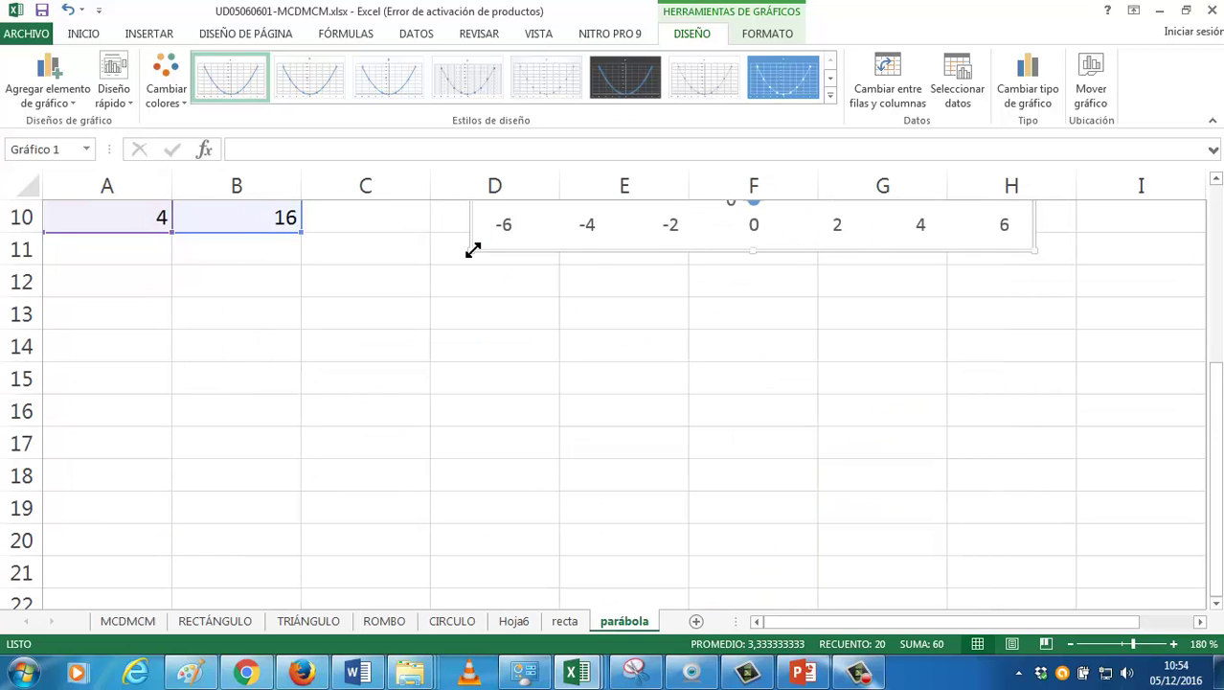
{"action": "scroll", "coordinate": [473, 252], "scroll_direction": "up", "scroll_amount": 3}
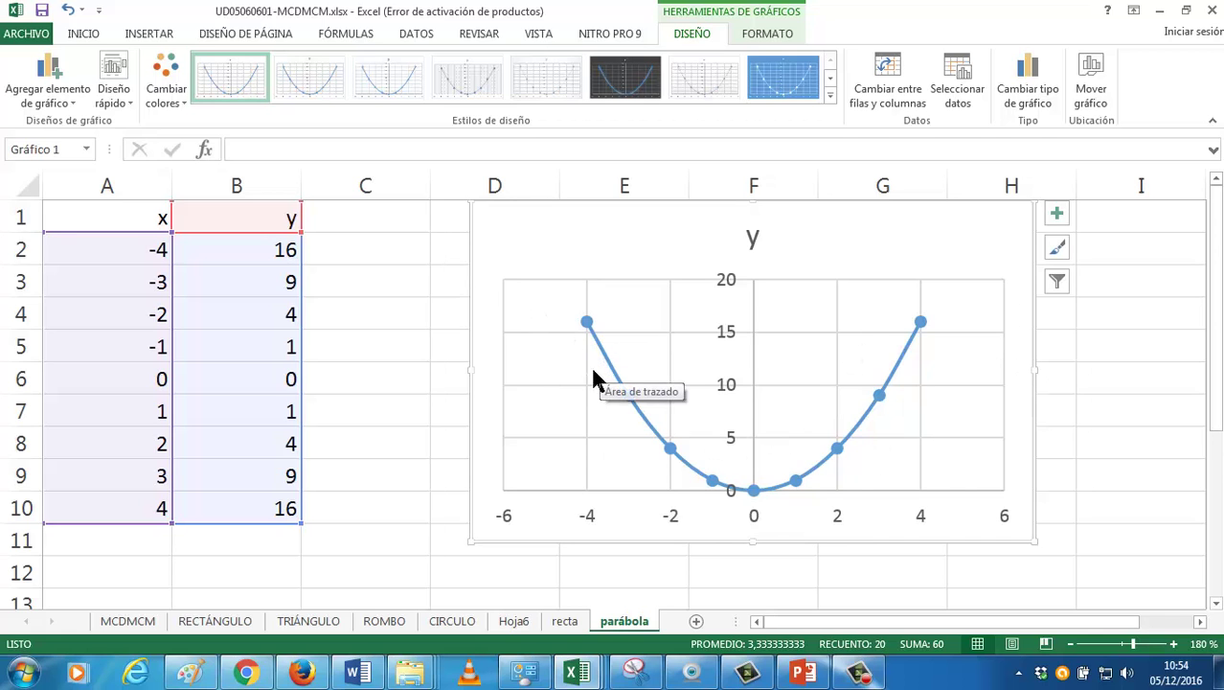
{"action": "left_click", "coordinate": [868, 676]}
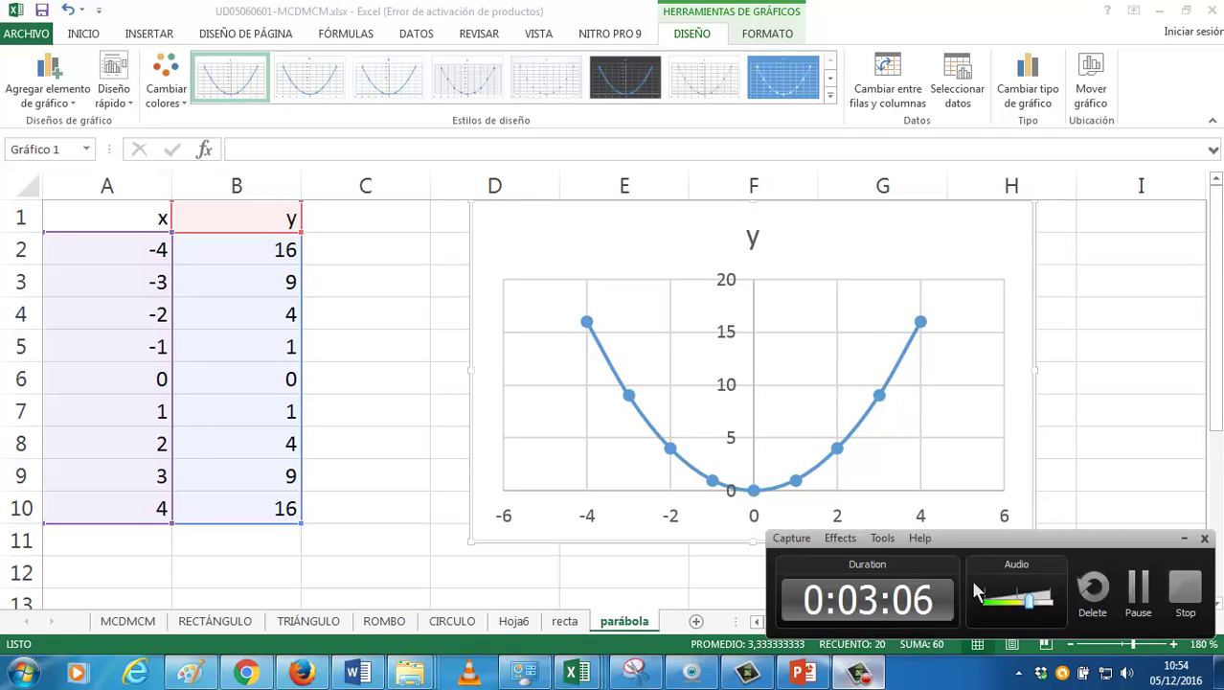